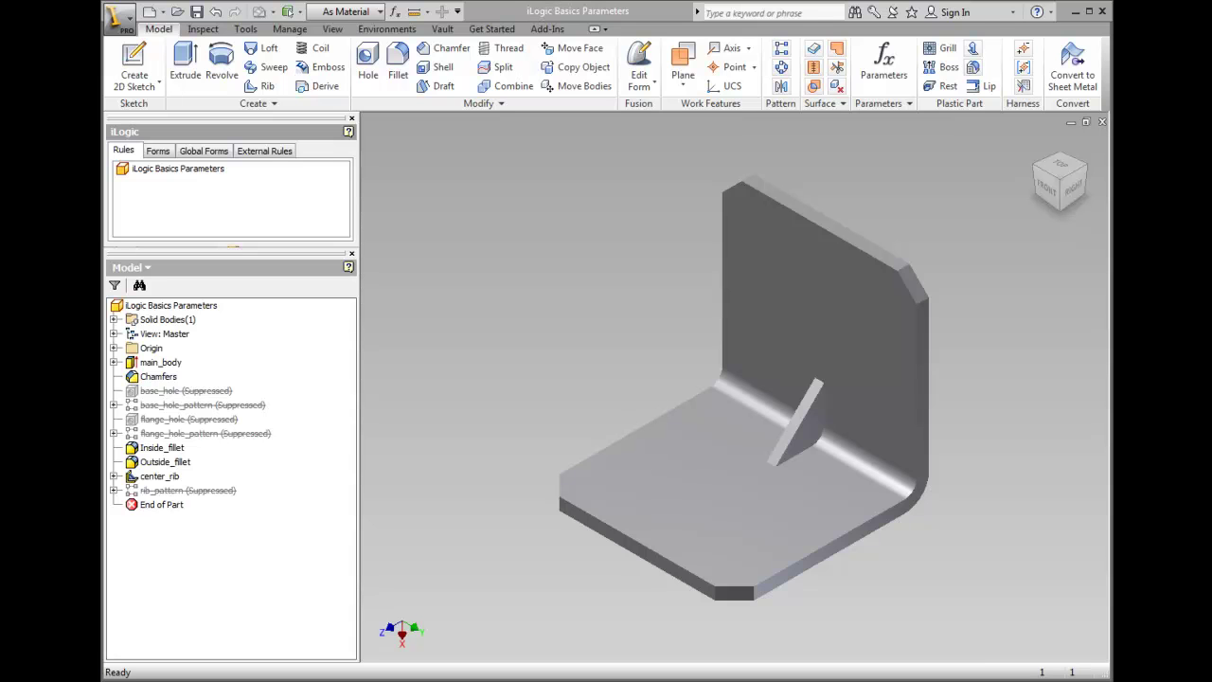
# - Turn on the Parameters panel from the ribbon's Show Panels list
pyautogui.click(216, 308)
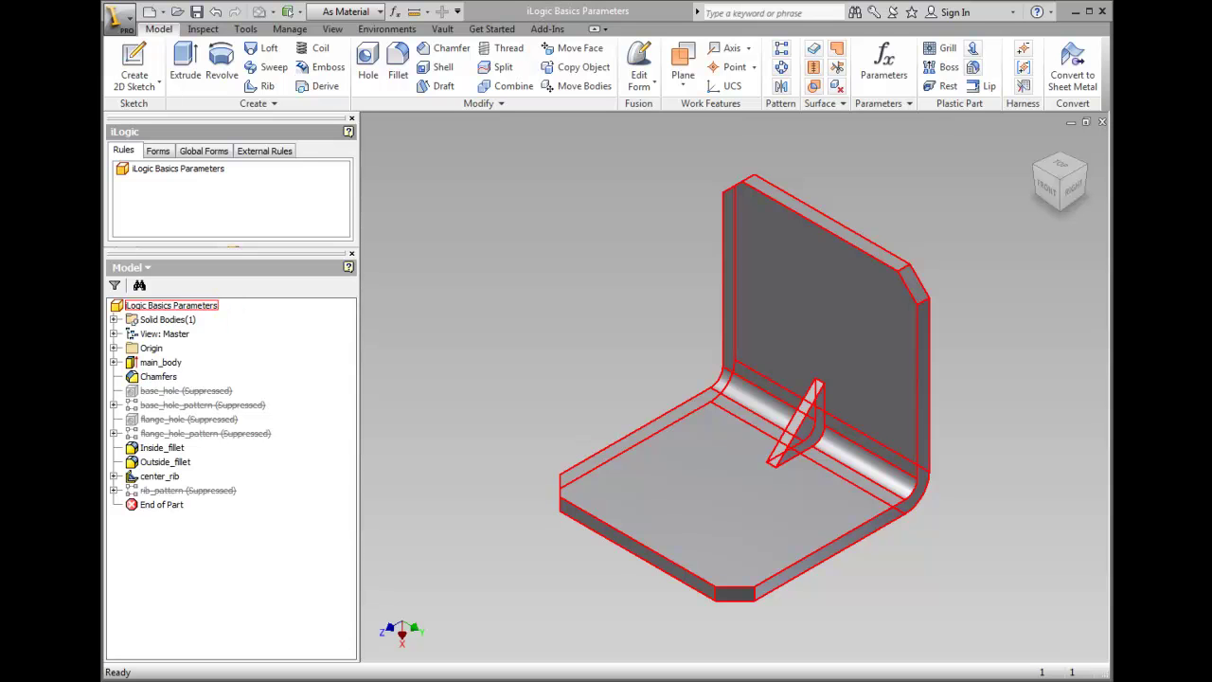
pyautogui.press('Escape')
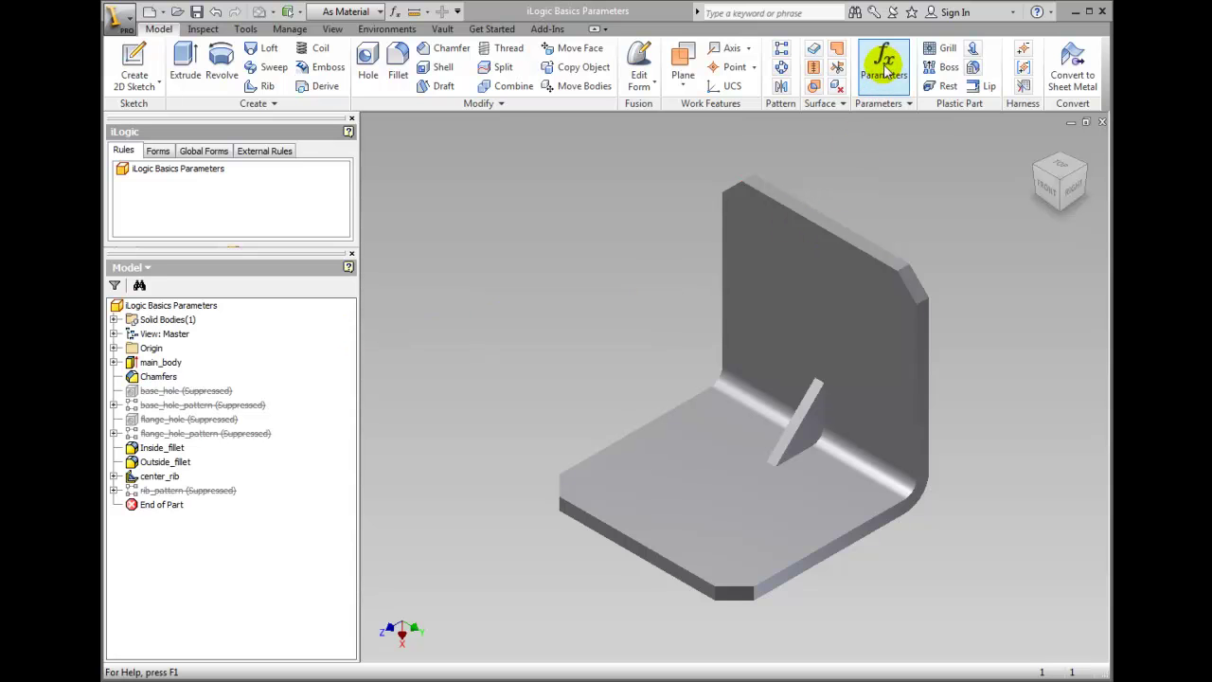
pyautogui.rightClick(735, 68)
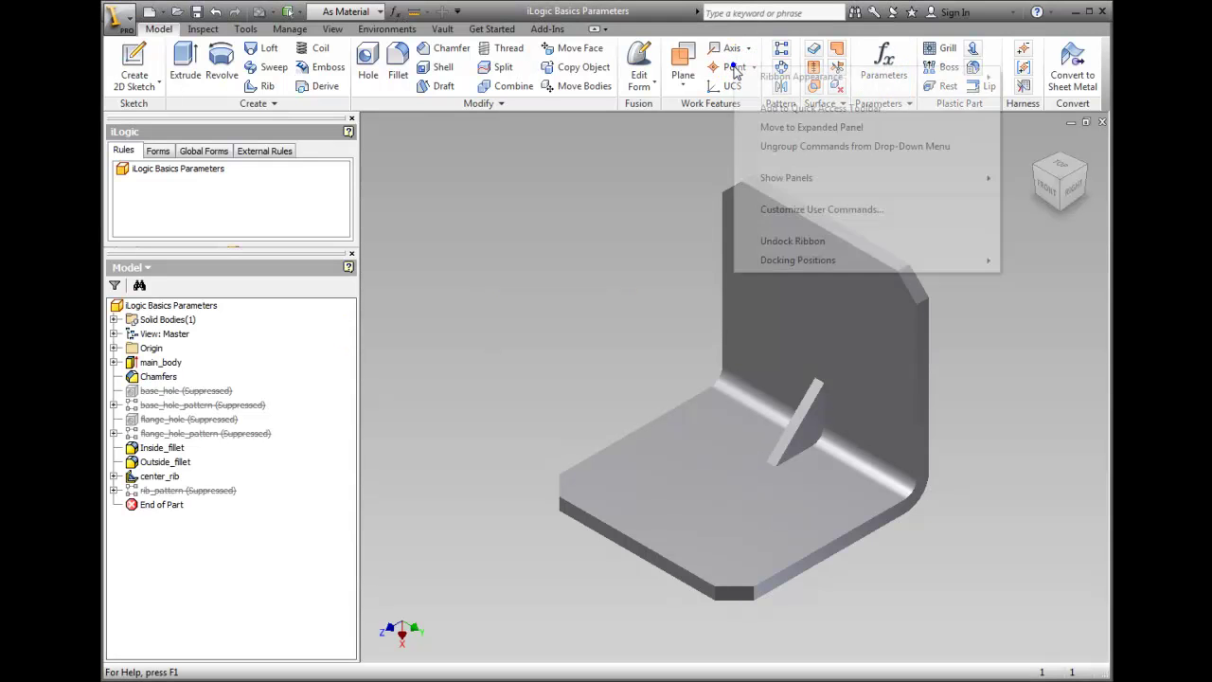
pyautogui.moveTo(765, 179)
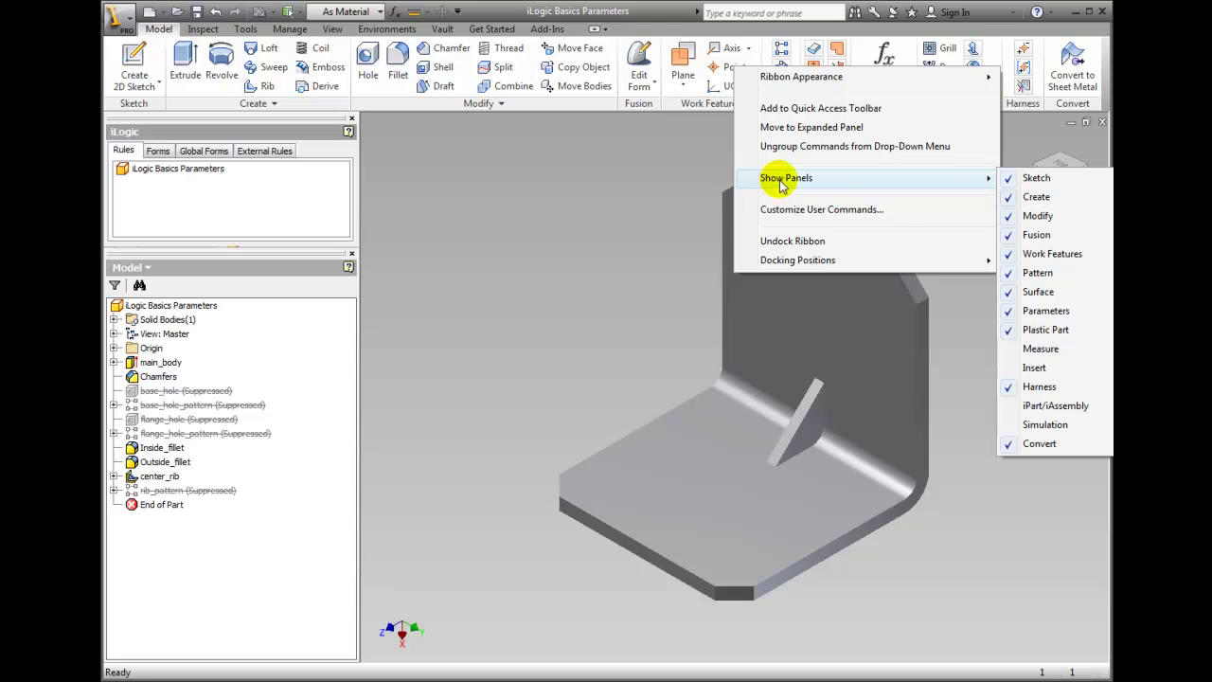
pyautogui.click(1040, 310)
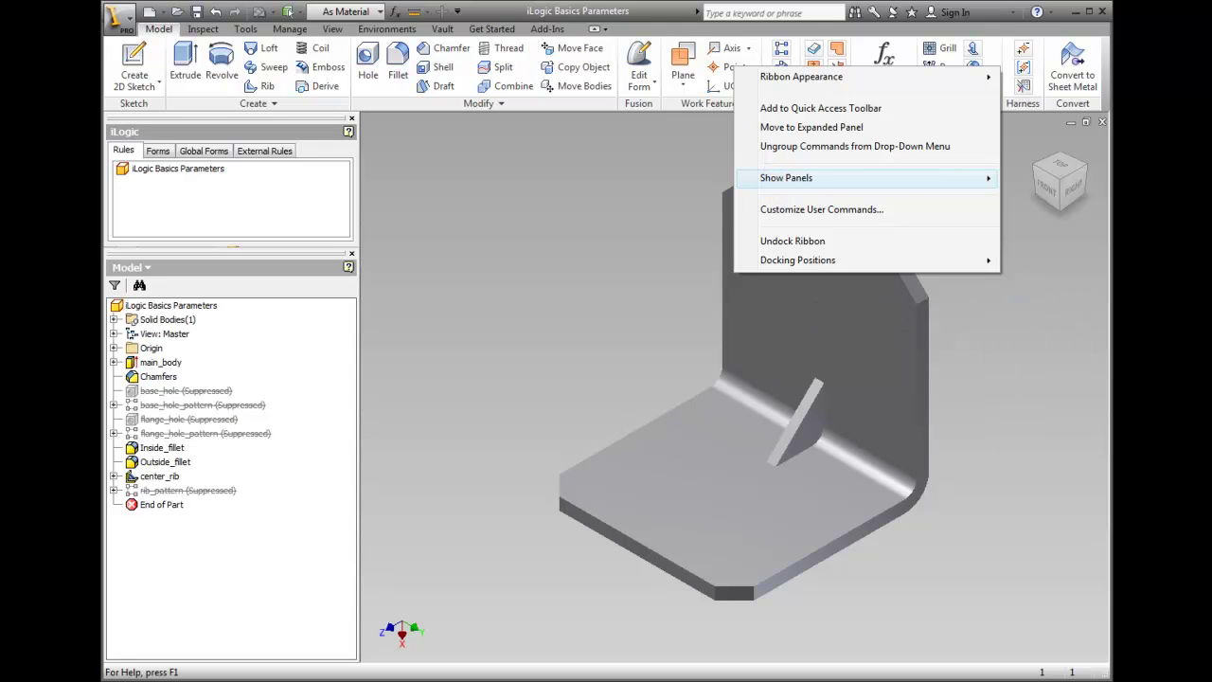
# - Open the Parameters dialog and collapse Model Parameters so only User Parameters shows
pyautogui.click(861, 58)
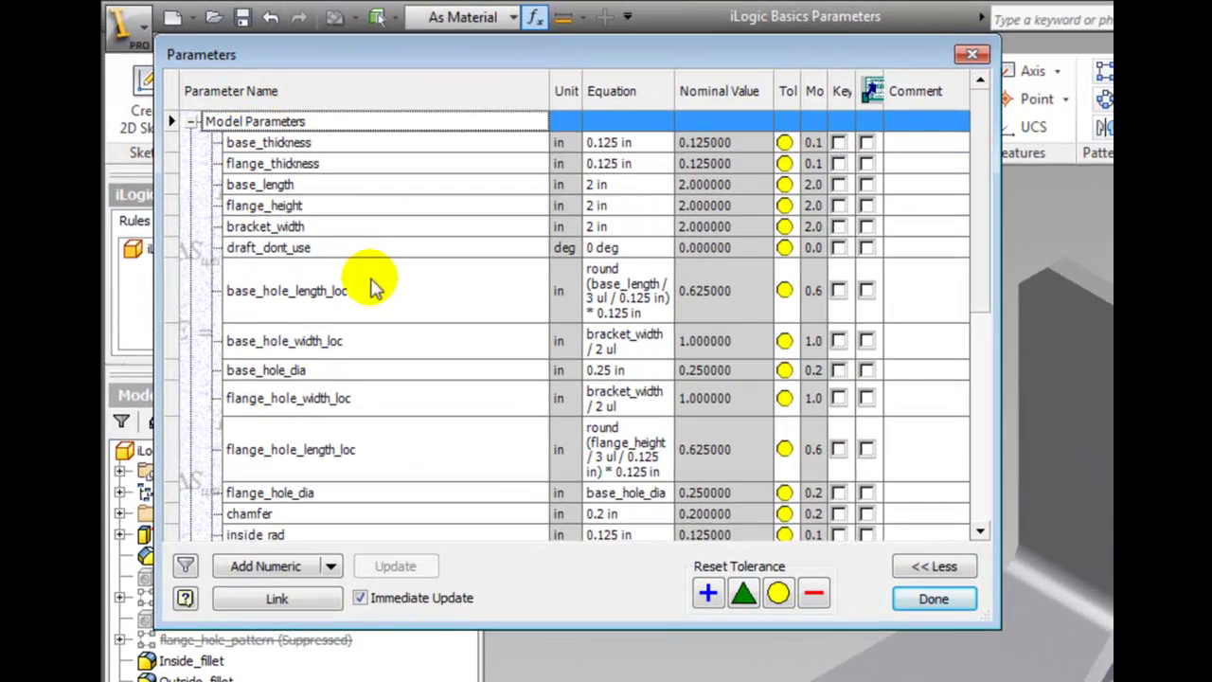
pyautogui.scroll(-3, 290, 202)
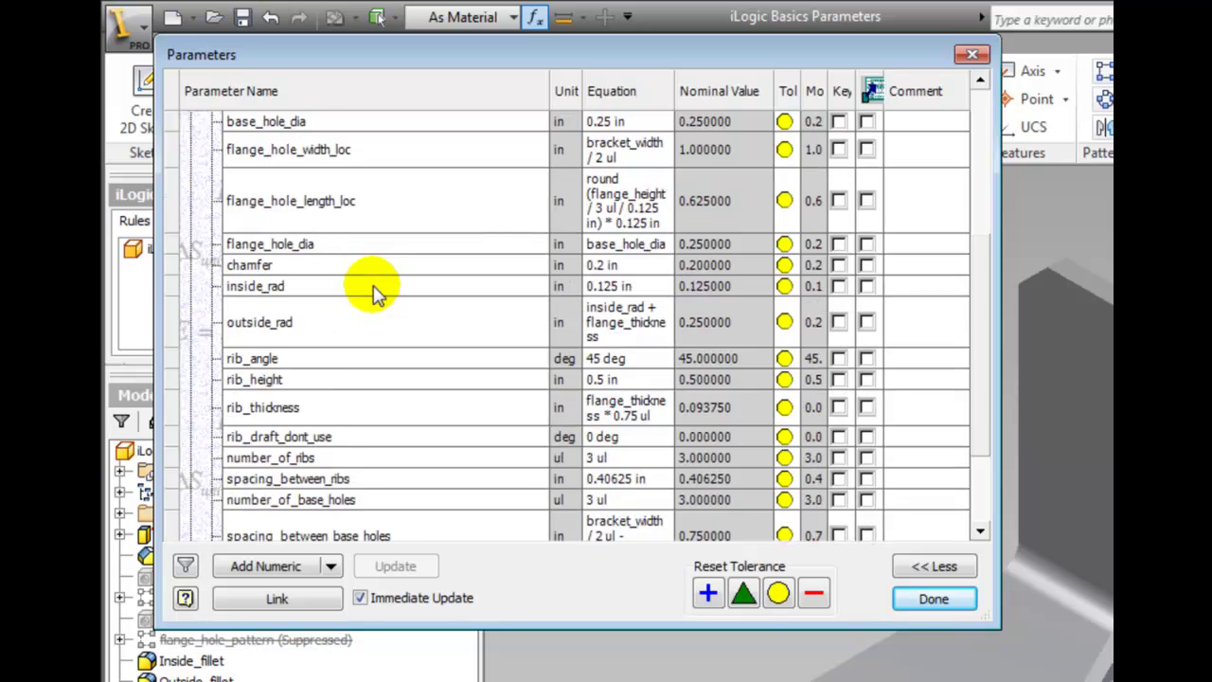
pyautogui.scroll(-3, 374, 293)
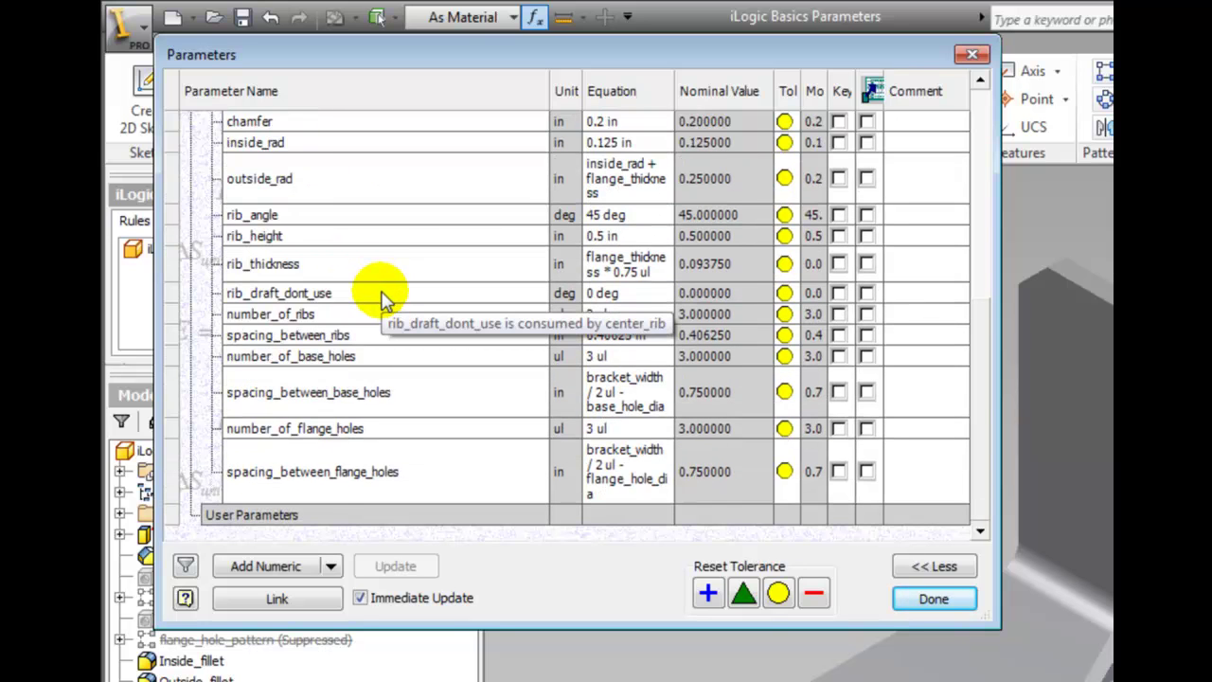
pyautogui.scroll(5, 383, 298)
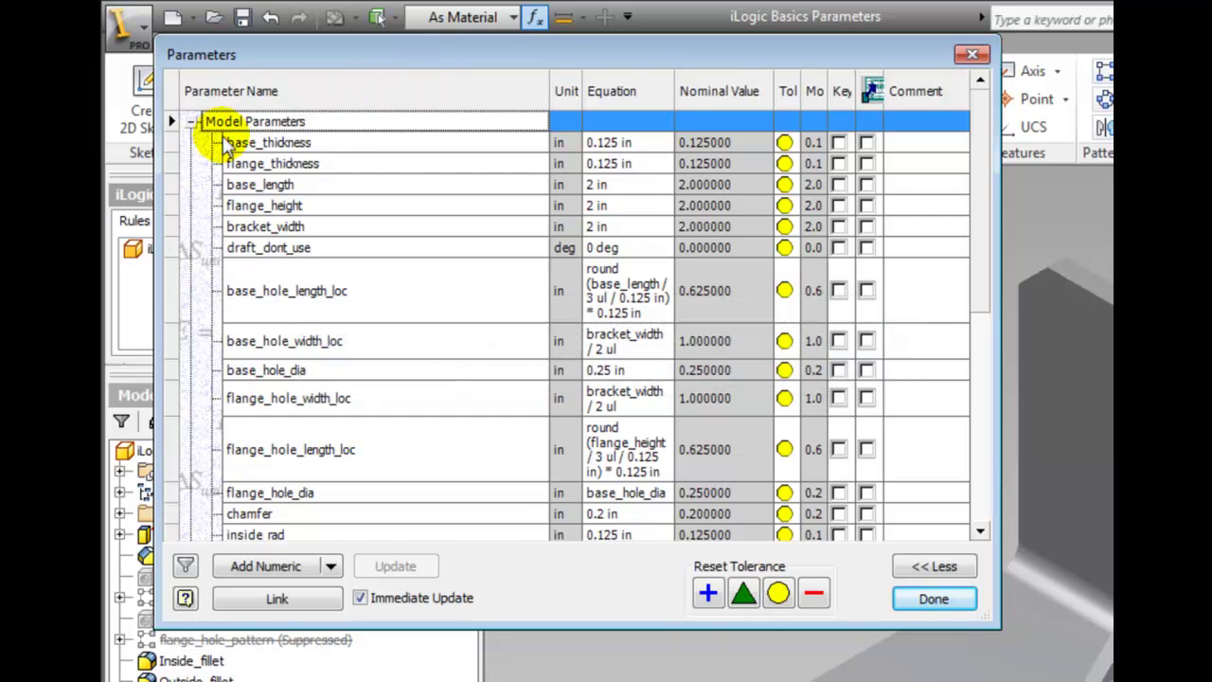
pyautogui.click(190, 122)
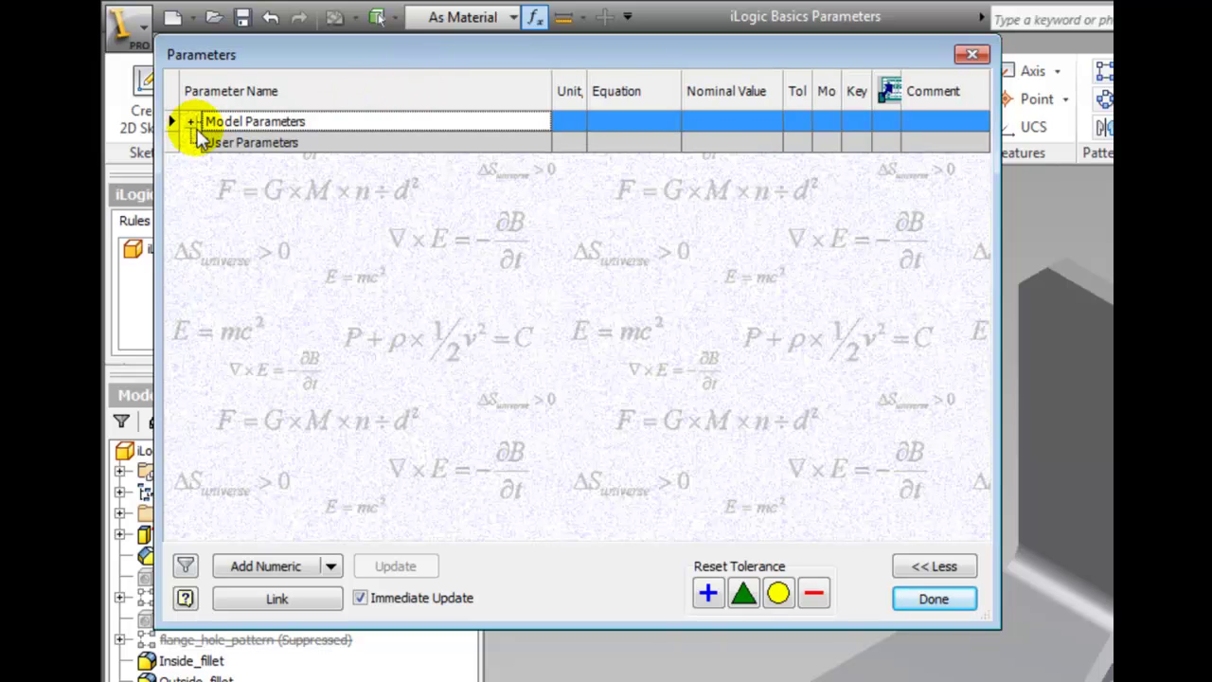
# - Add a numeric user parameter named Mass with lbmass as its unit
pyautogui.click(248, 568)
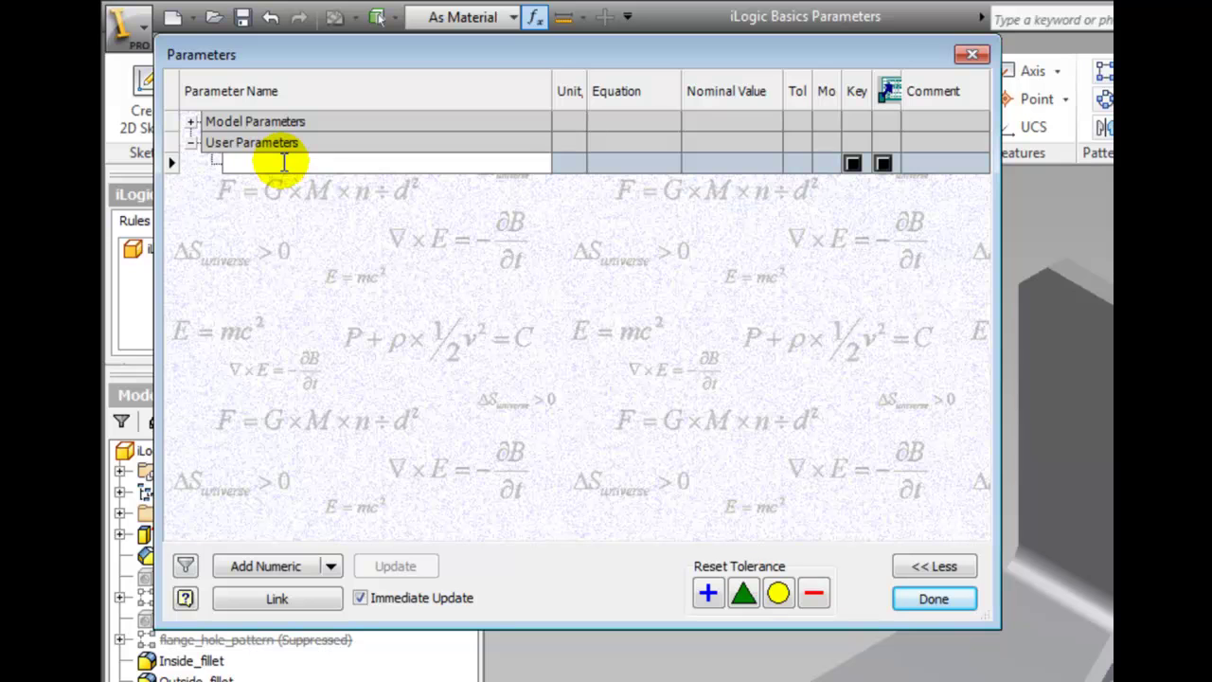
pyautogui.write('Ma')
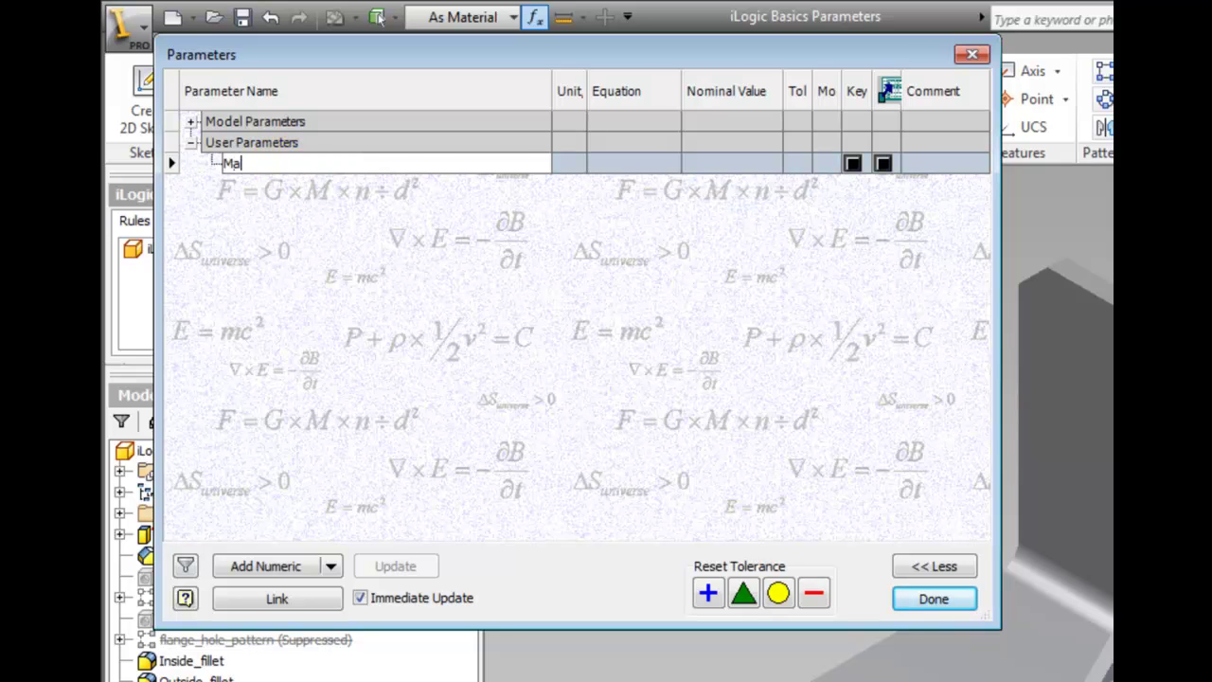
pyautogui.write('ss')
pyautogui.press('Tab')
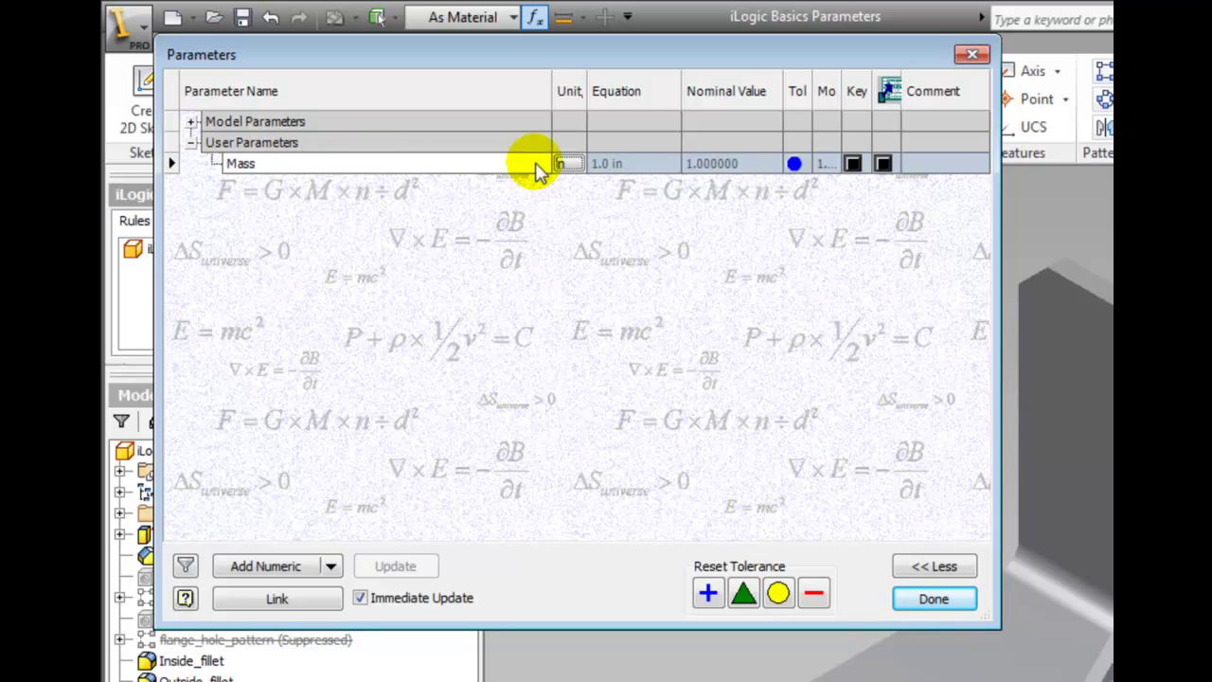
pyautogui.click(579, 167)
pyautogui.click(576, 167)
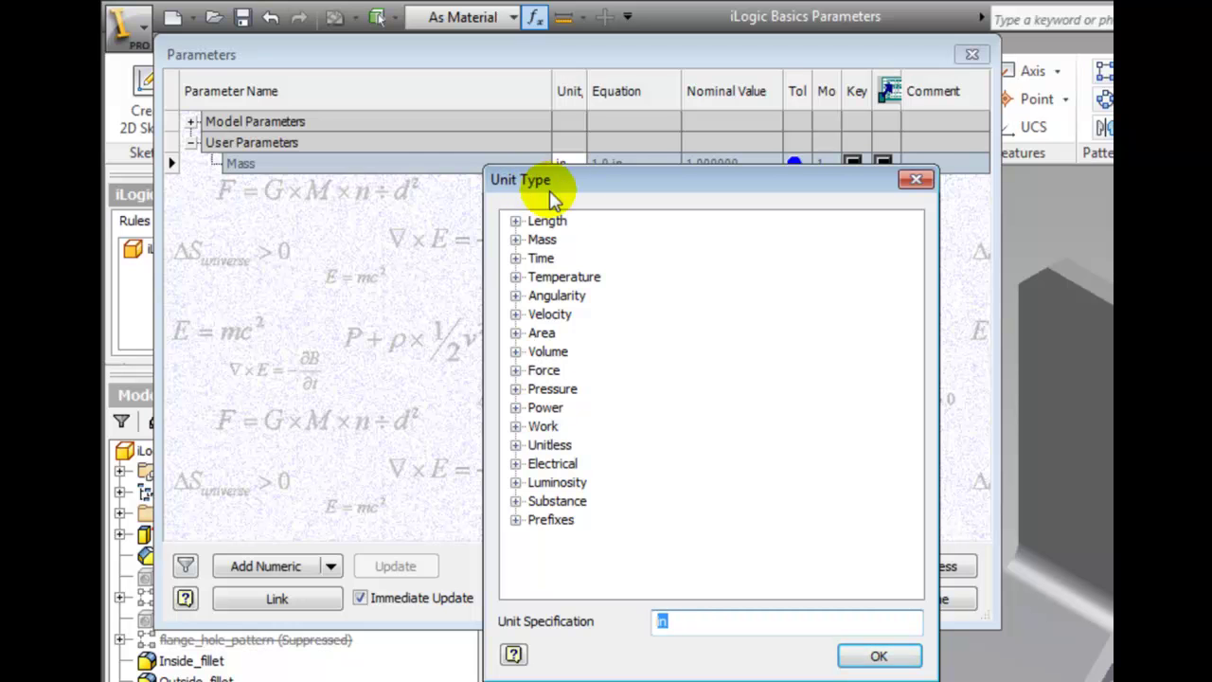
pyautogui.click(514, 239)
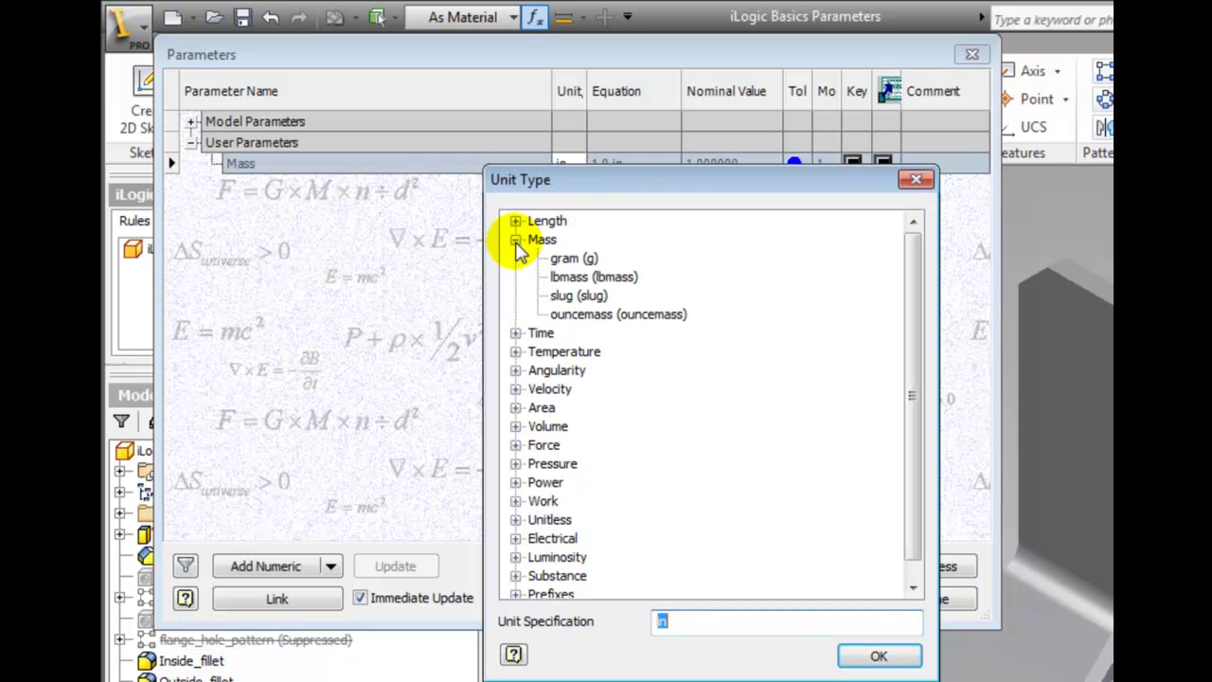
pyautogui.click(559, 275)
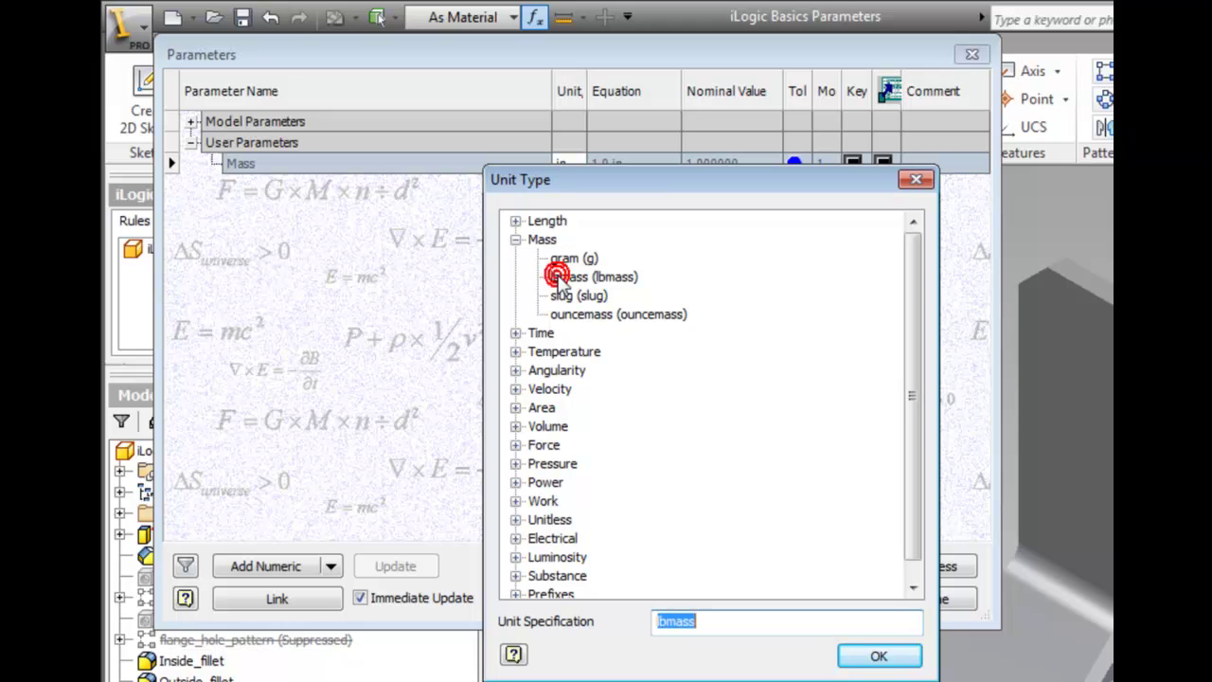
pyautogui.click(866, 656)
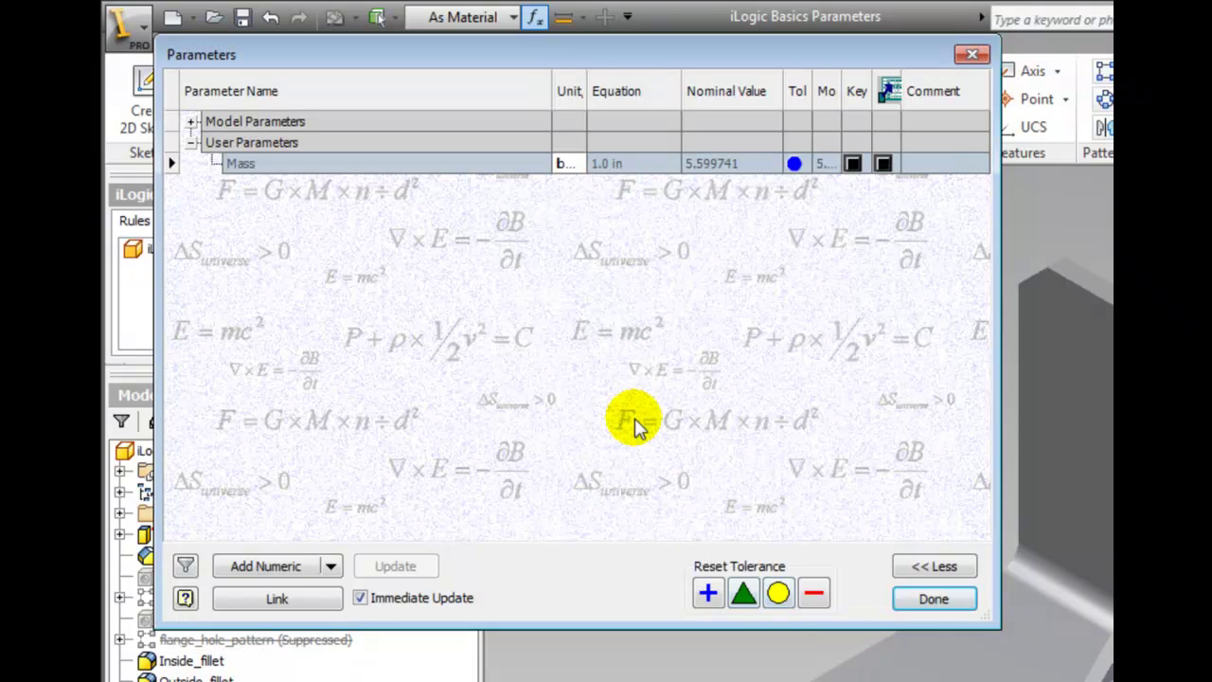
# - Set the Mass equation to 100 lbmass and mark it as a key parameter
pyautogui.click(632, 163)
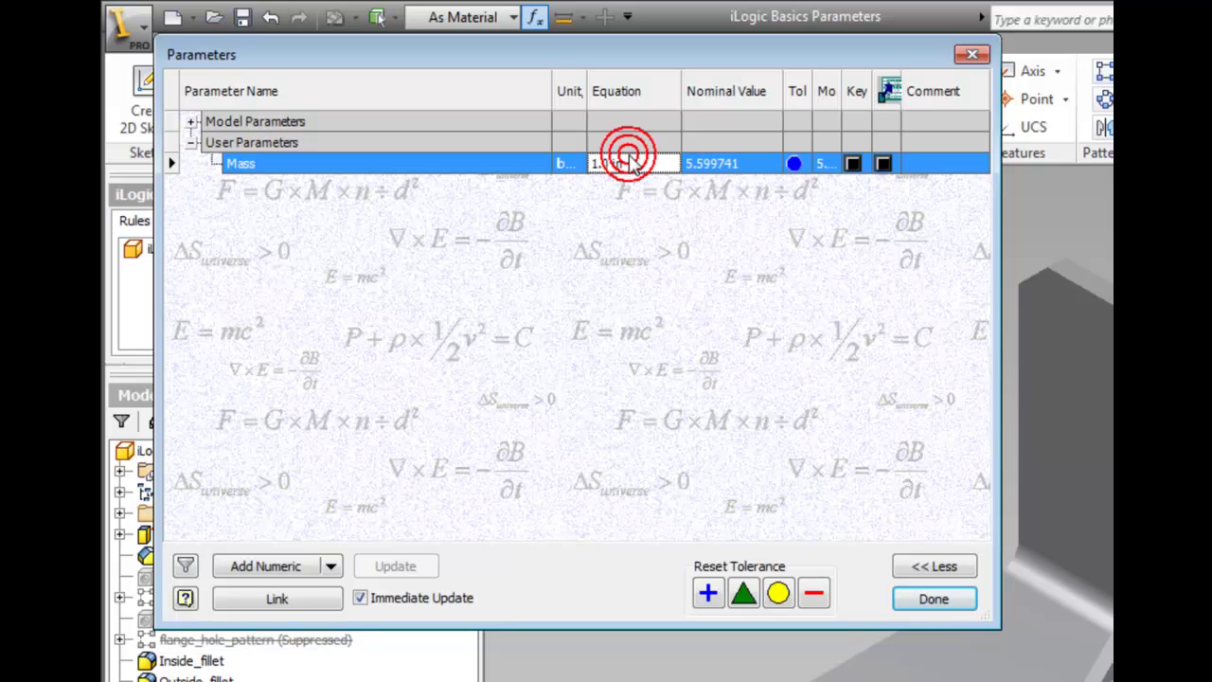
pyautogui.doubleClick(628, 163)
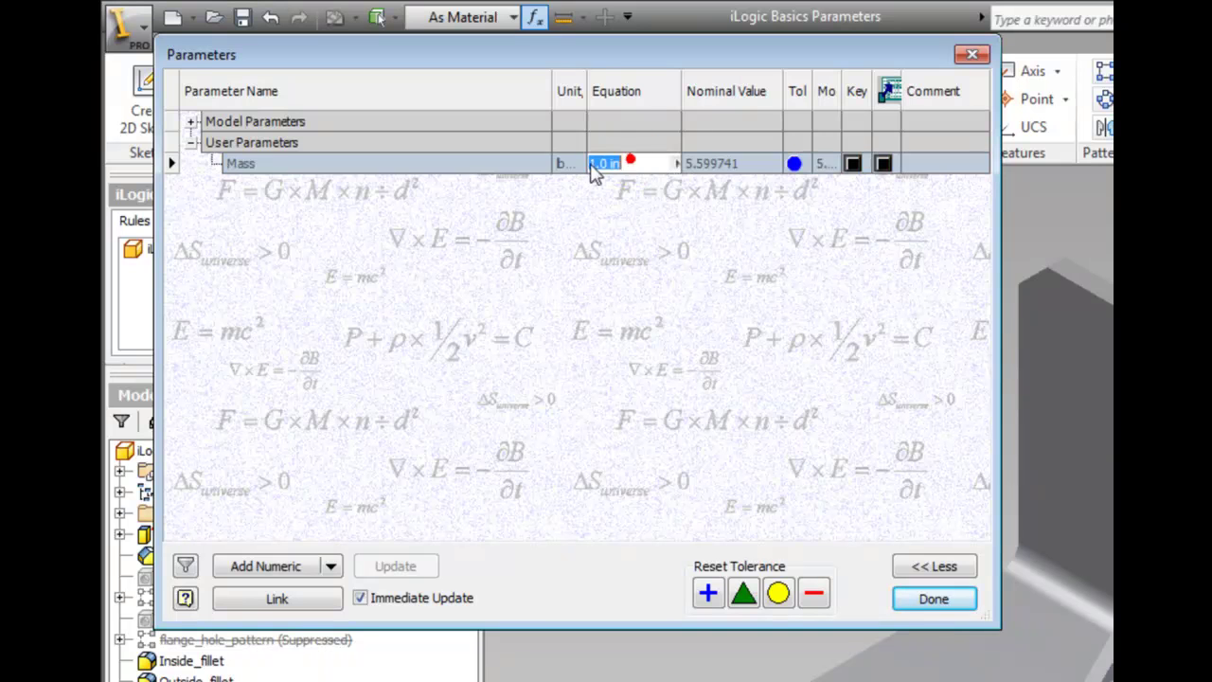
pyautogui.doubleClick(641, 163)
pyautogui.write('100')
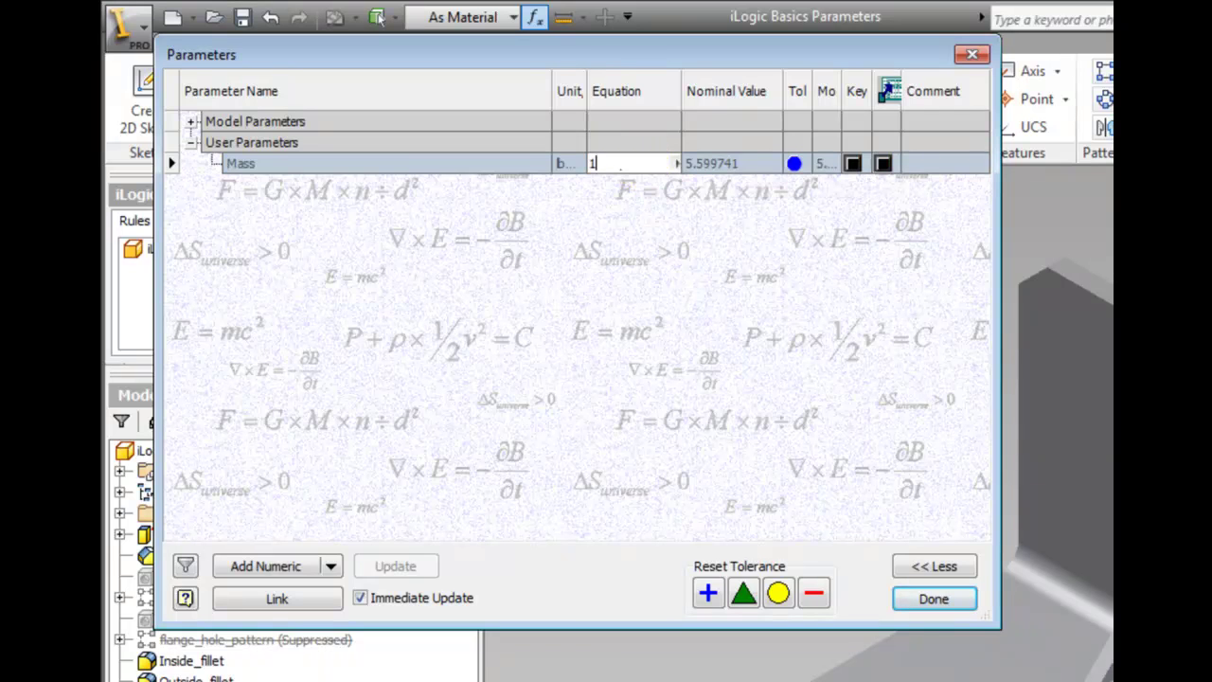
pyautogui.click(725, 180)
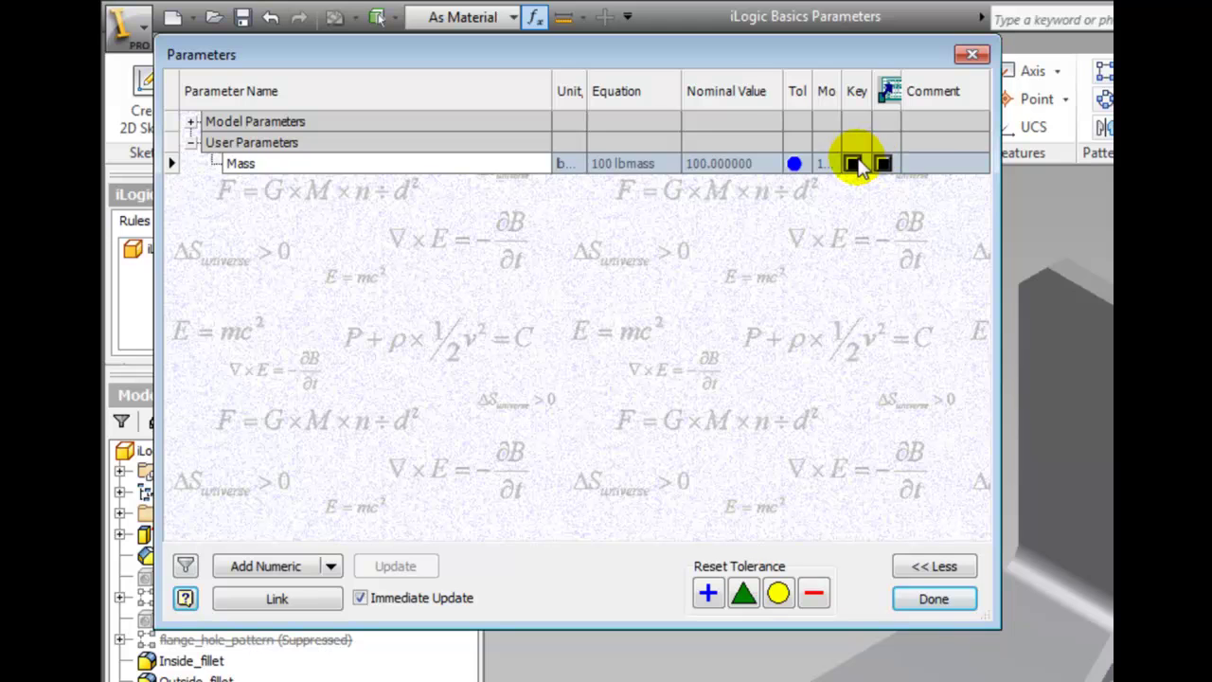
pyautogui.click(852, 163)
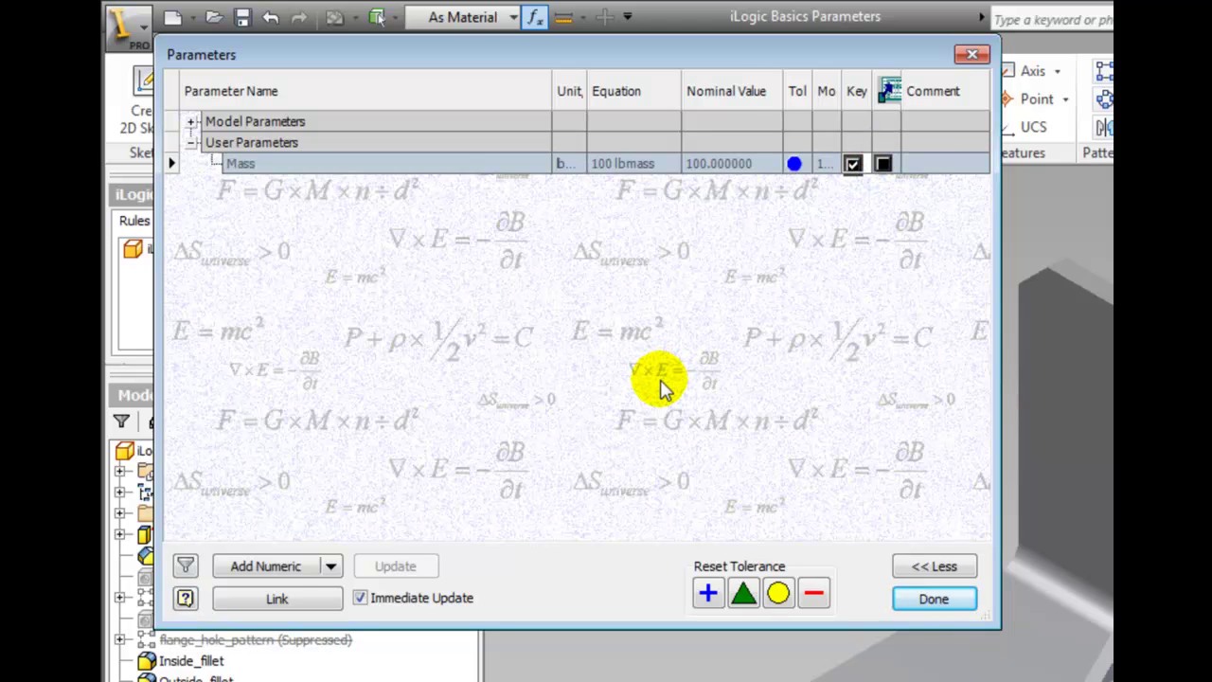
# - Add a text user parameter named Holes beneath Mass
pyautogui.click(331, 567)
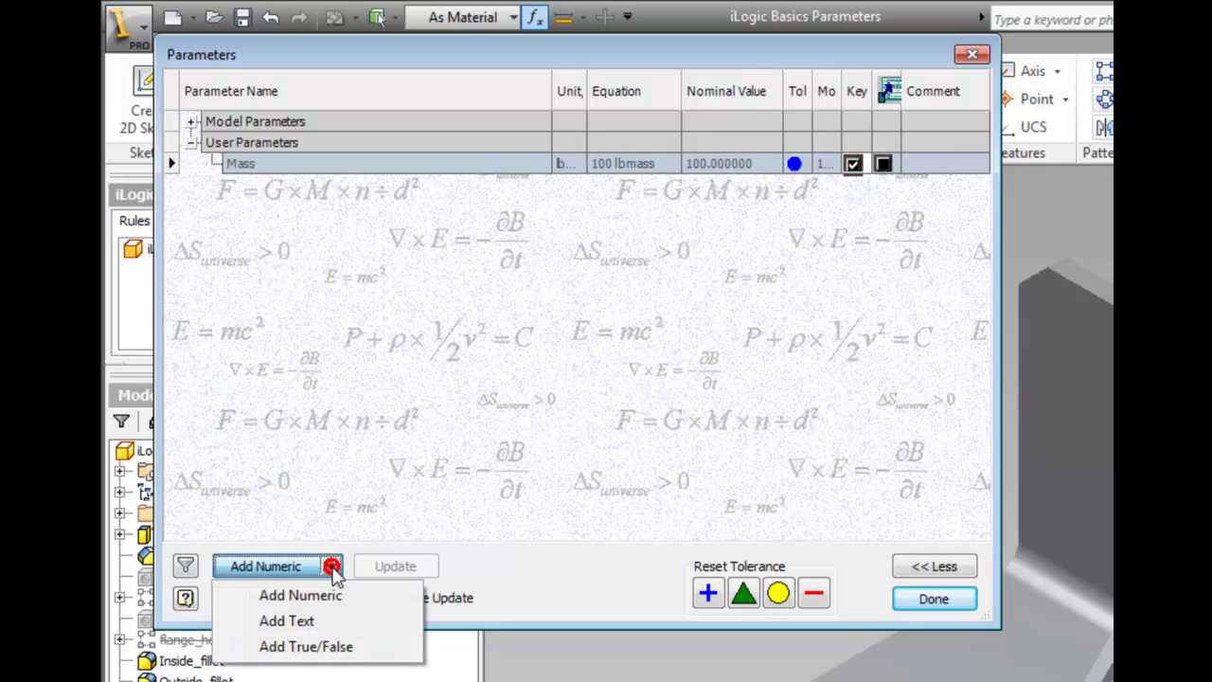
pyautogui.click(287, 621)
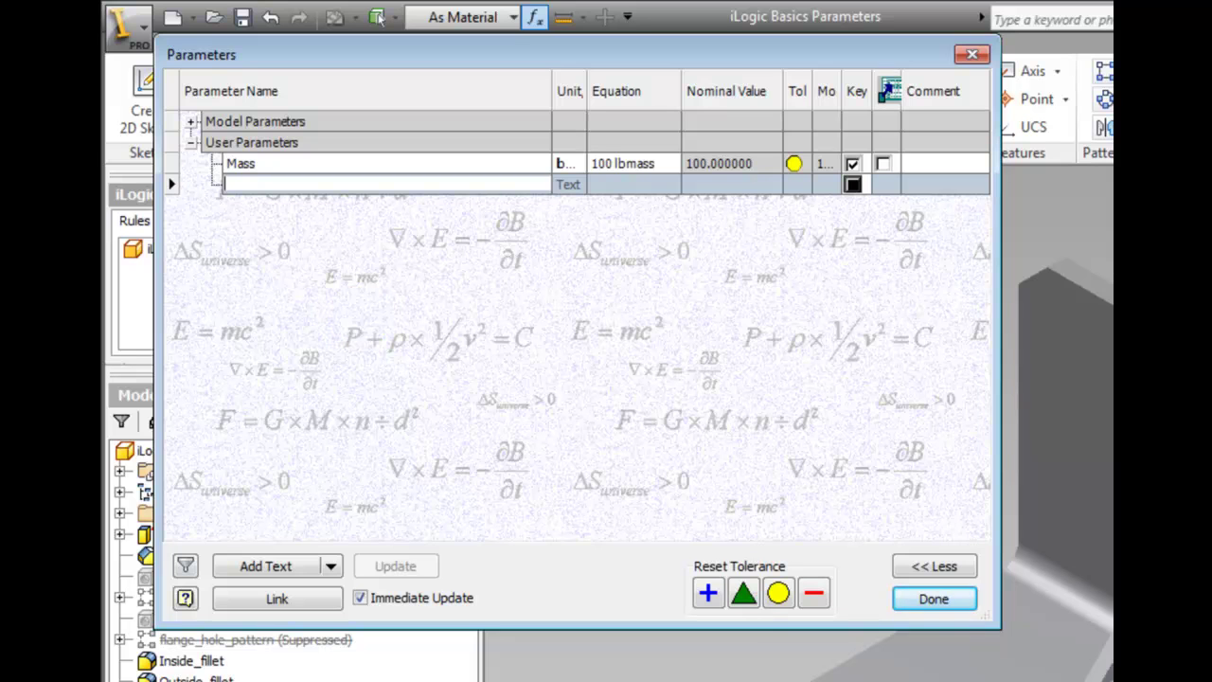
pyautogui.write('Holes')
pyautogui.press('Tab')
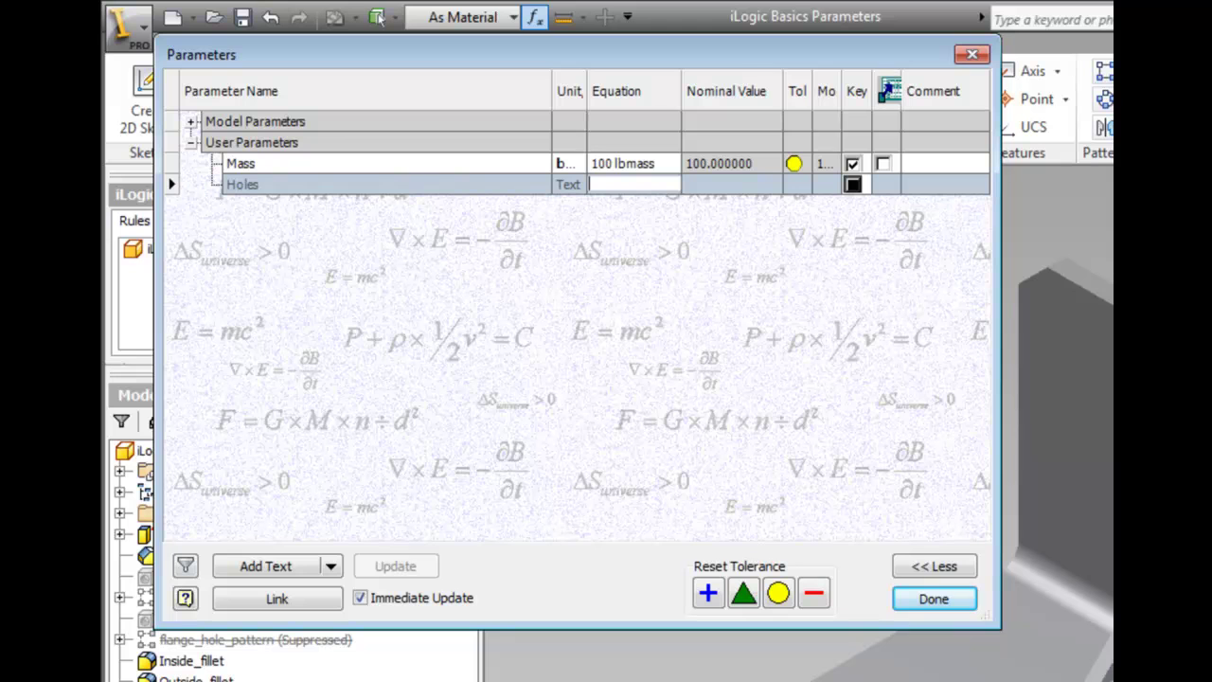
pyautogui.rightClick(709, 181)
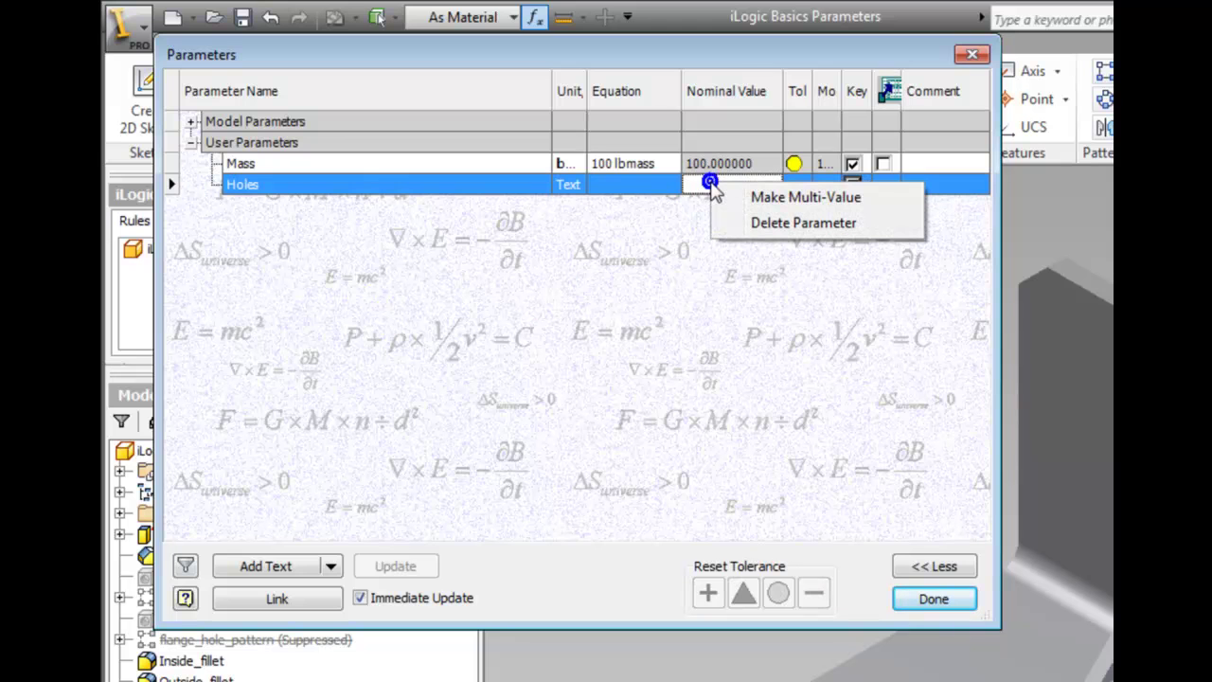
# - Make Holes multi-value with the allowed values Base, Flange and None
pyautogui.click(805, 197)
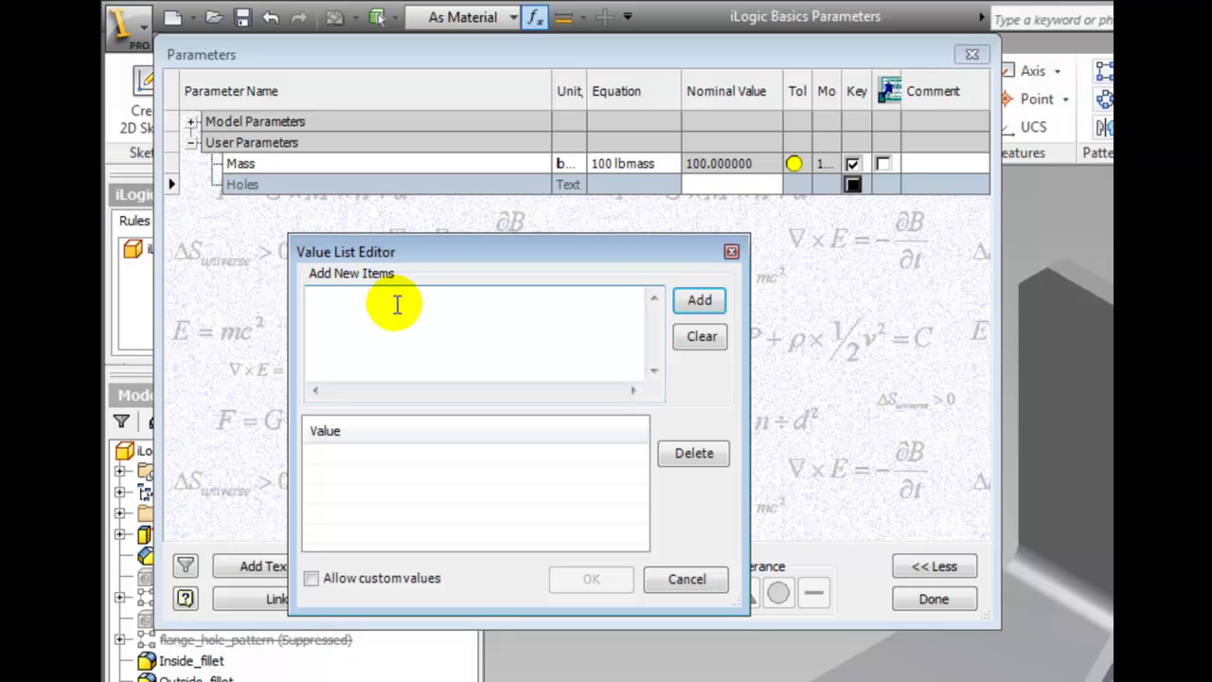
pyautogui.write('Base ')
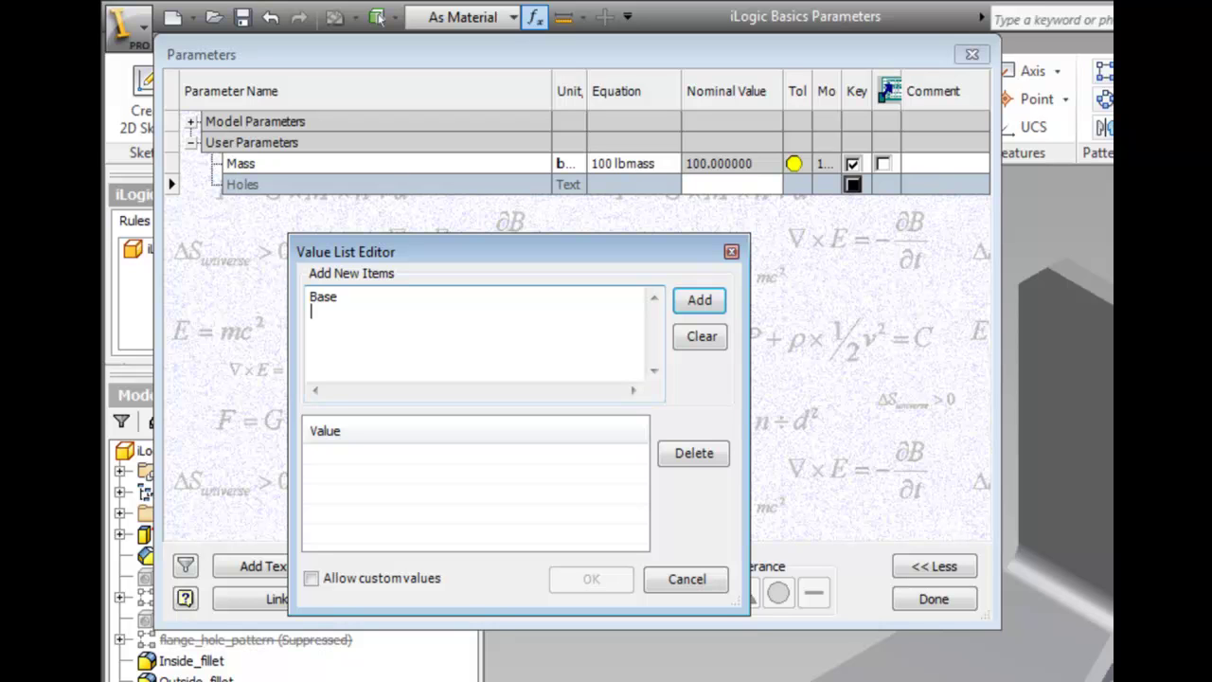
pyautogui.write('Flange')
pyautogui.press('Return')
pyautogui.write('None')
pyautogui.click(706, 301)
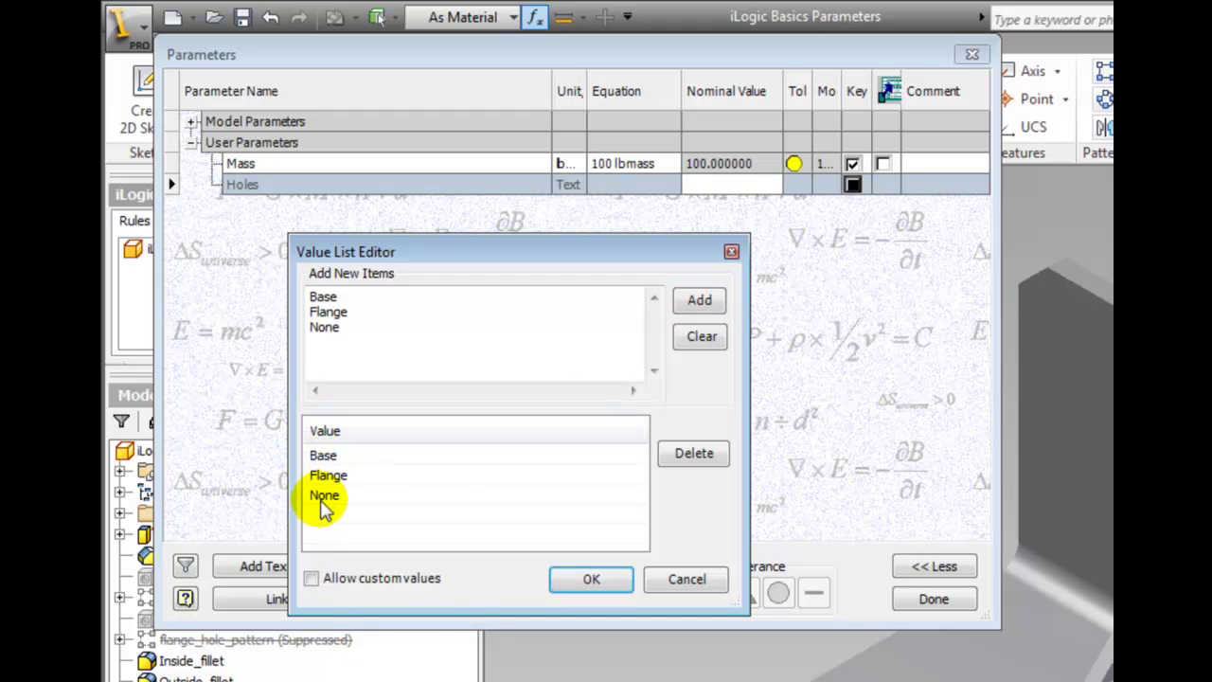
pyautogui.click(589, 581)
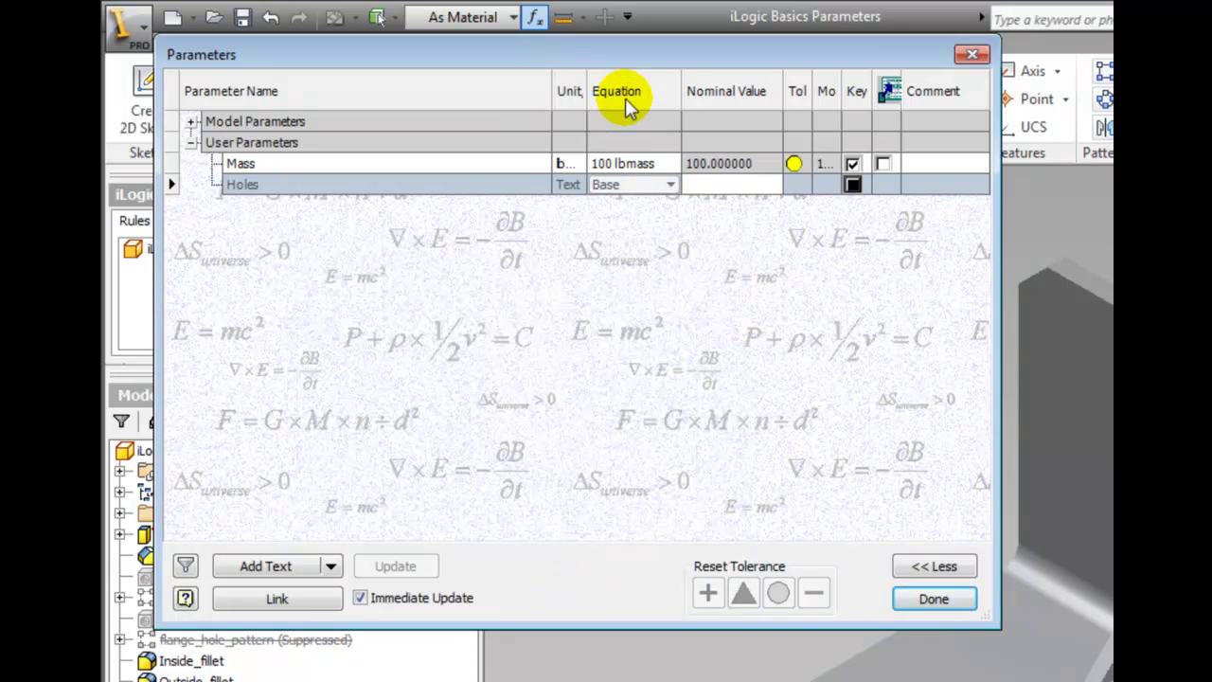
# - Choose Flange as the Holes value and flag Holes as a key parameter
pyautogui.click(670, 186)
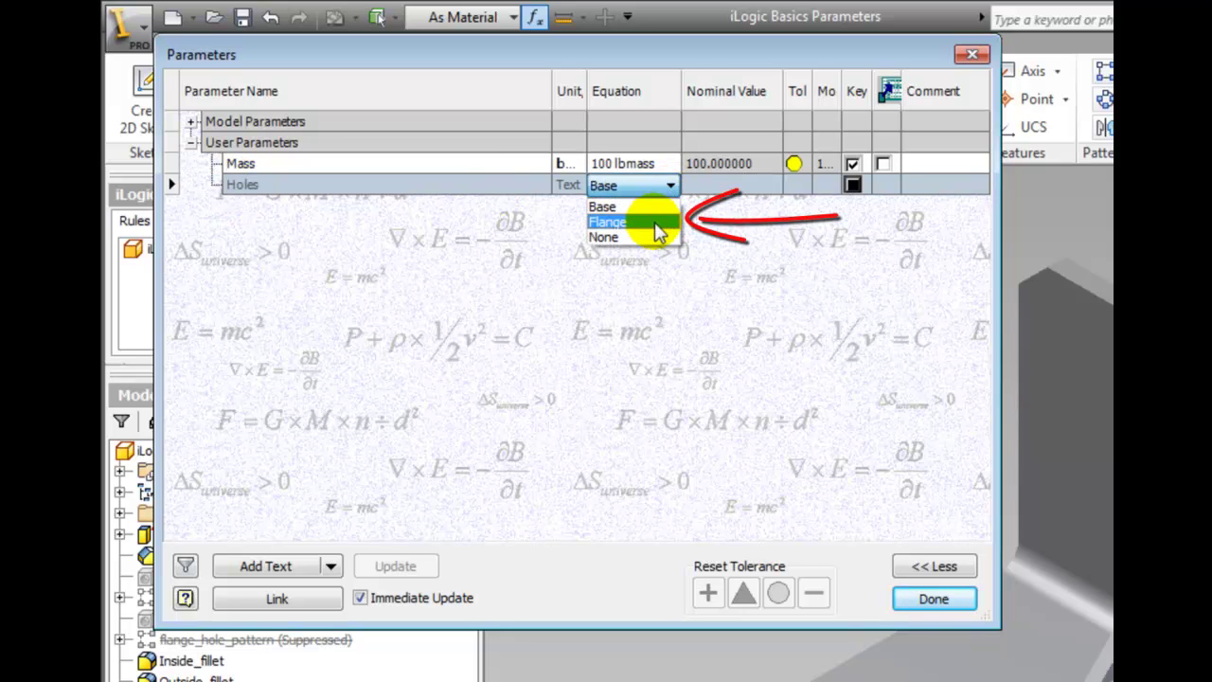
pyautogui.click(657, 223)
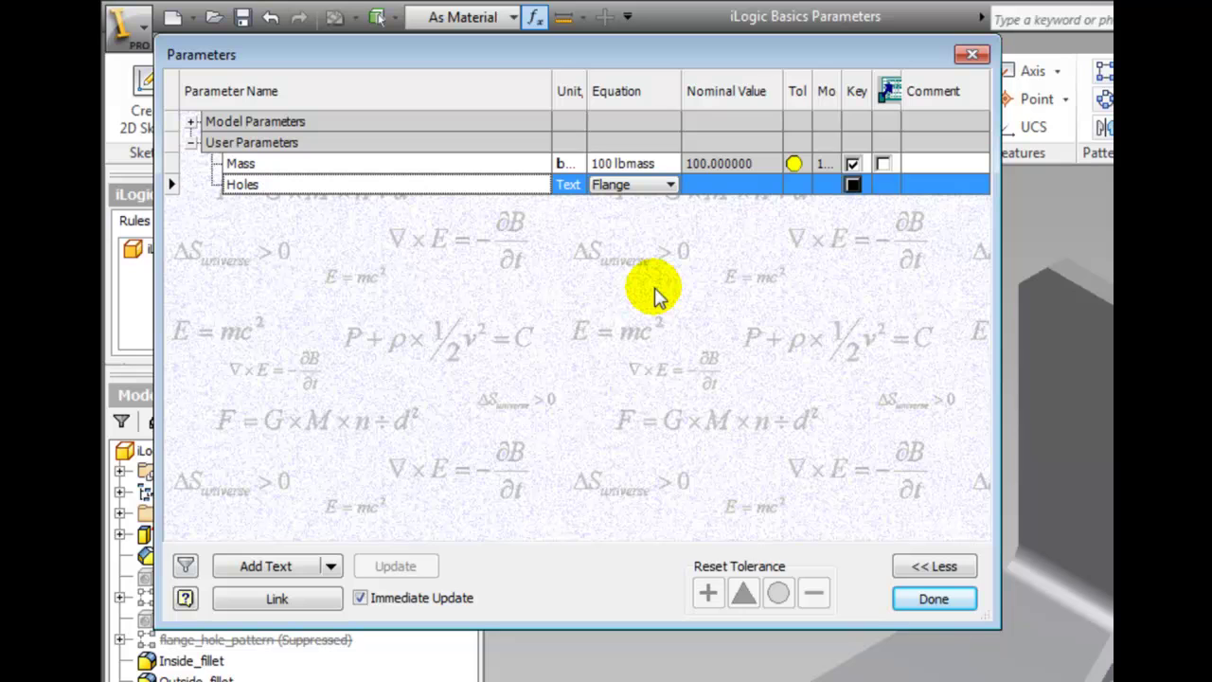
pyautogui.click(852, 186)
pyautogui.click(809, 297)
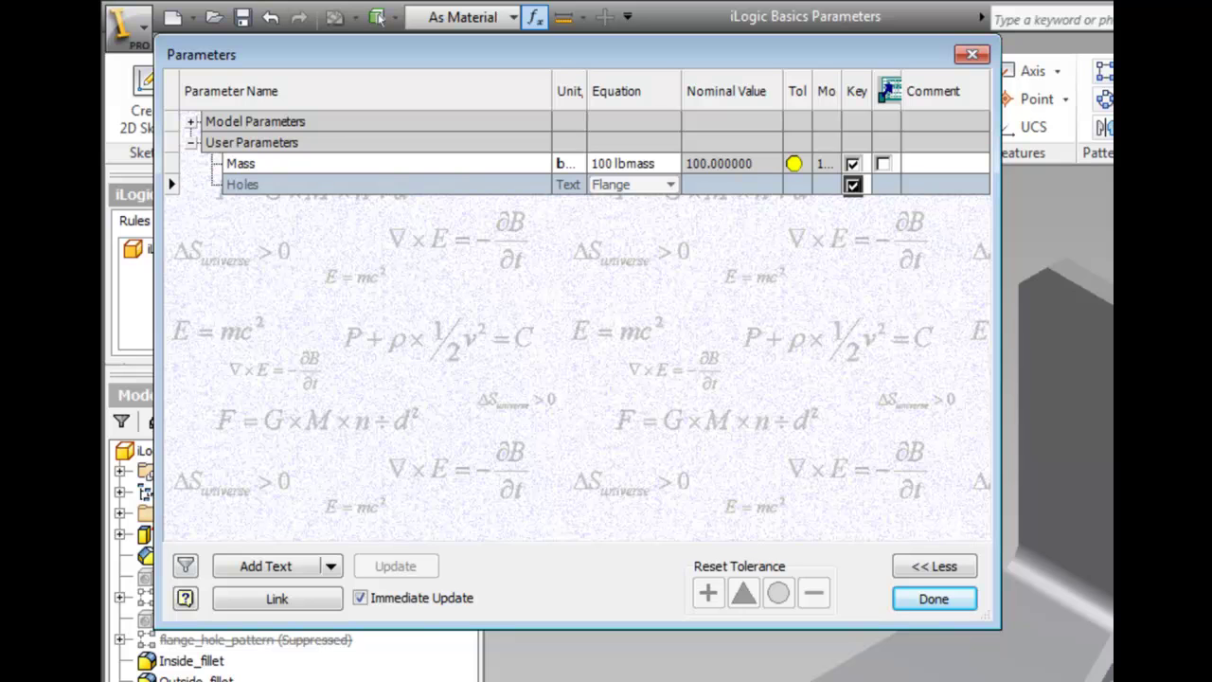
# - Add a True/False user parameter named Empty and widen the Unit/Type column
pyautogui.click(331, 567)
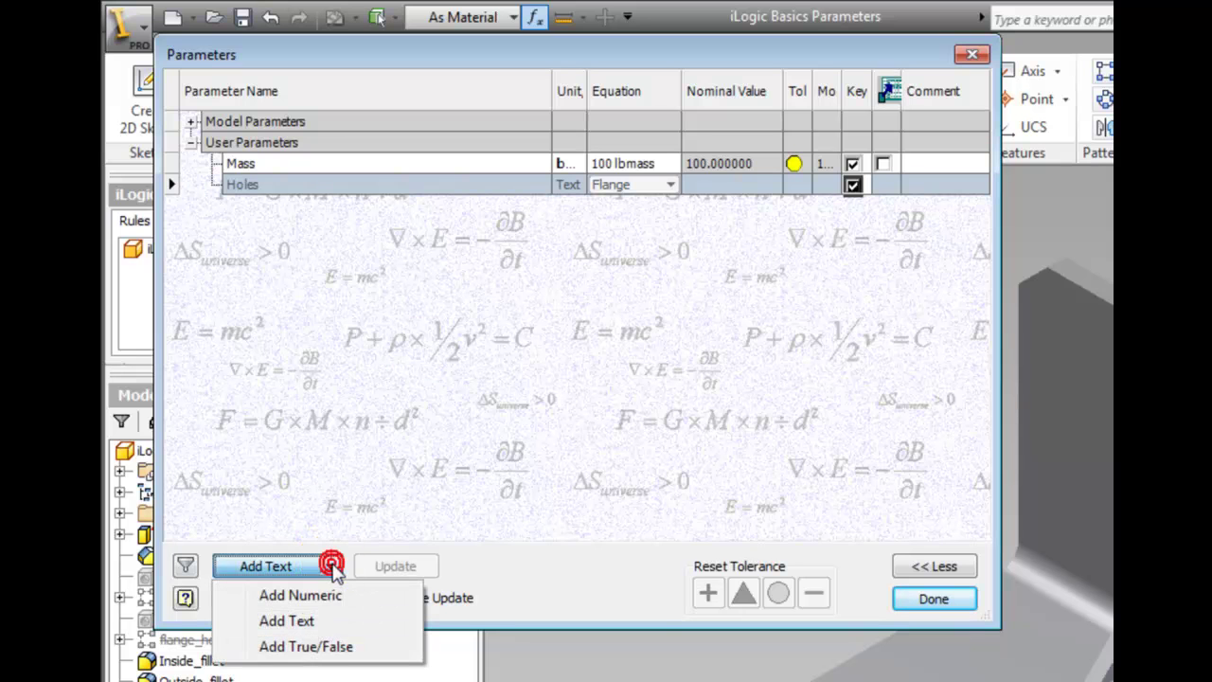
pyautogui.click(330, 647)
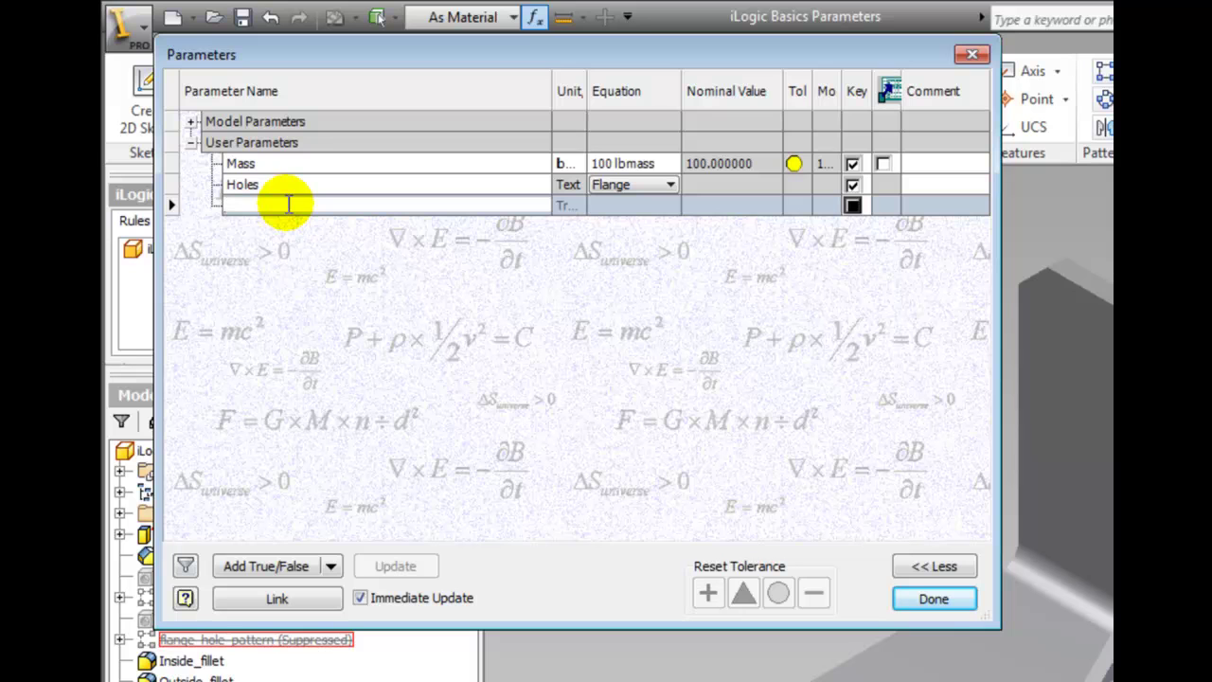
pyautogui.write('Empty')
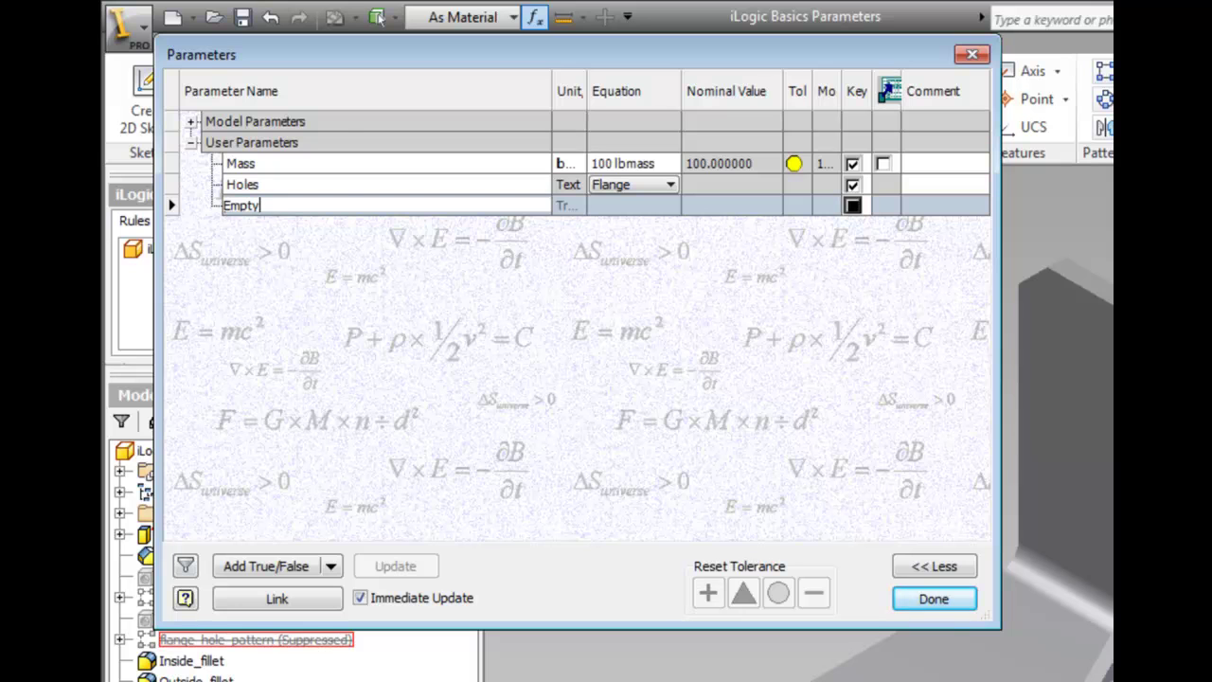
pyautogui.click(570, 210)
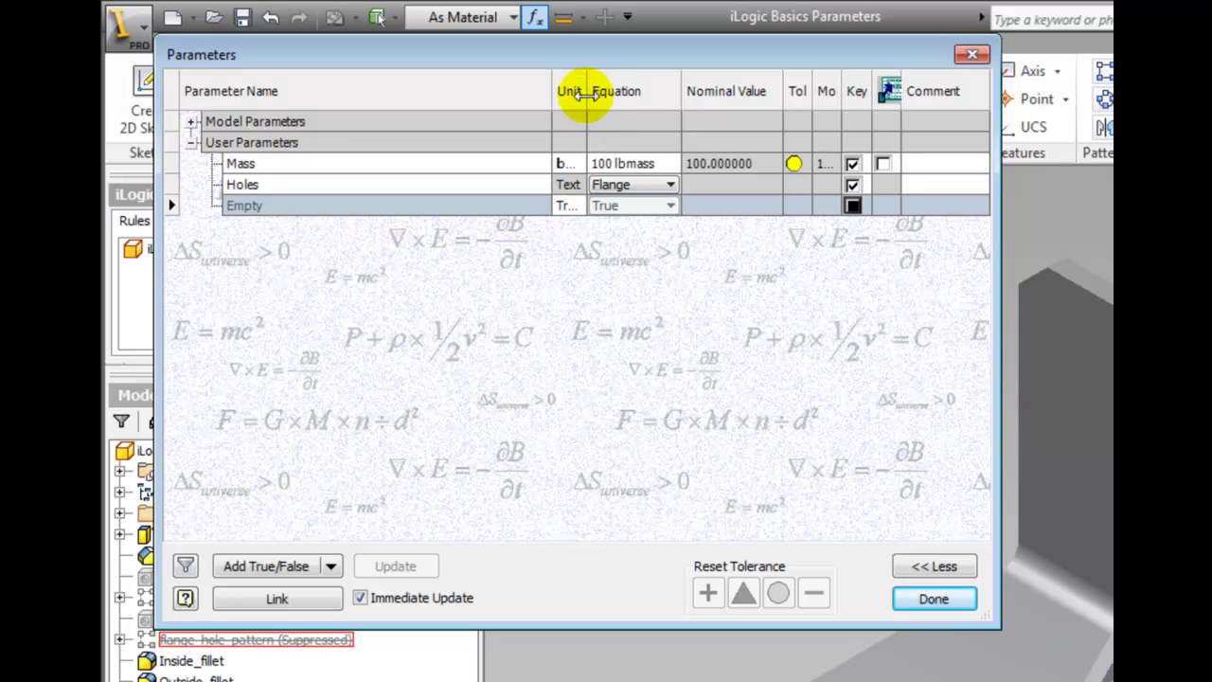
pyautogui.moveTo(587, 91); pyautogui.dragTo(587, 91)
pyautogui.moveTo(656, 96); pyautogui.dragTo(656, 95)
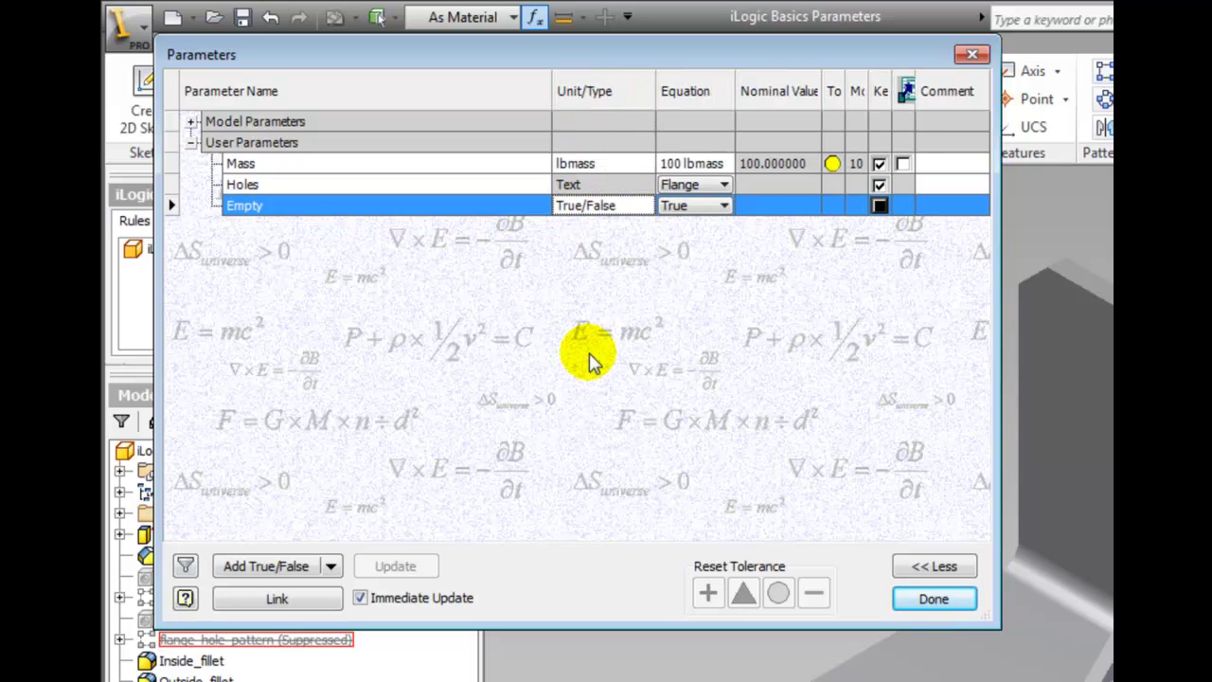
# - Keep Empty set to True and mark it as a key parameter
pyautogui.click(725, 206)
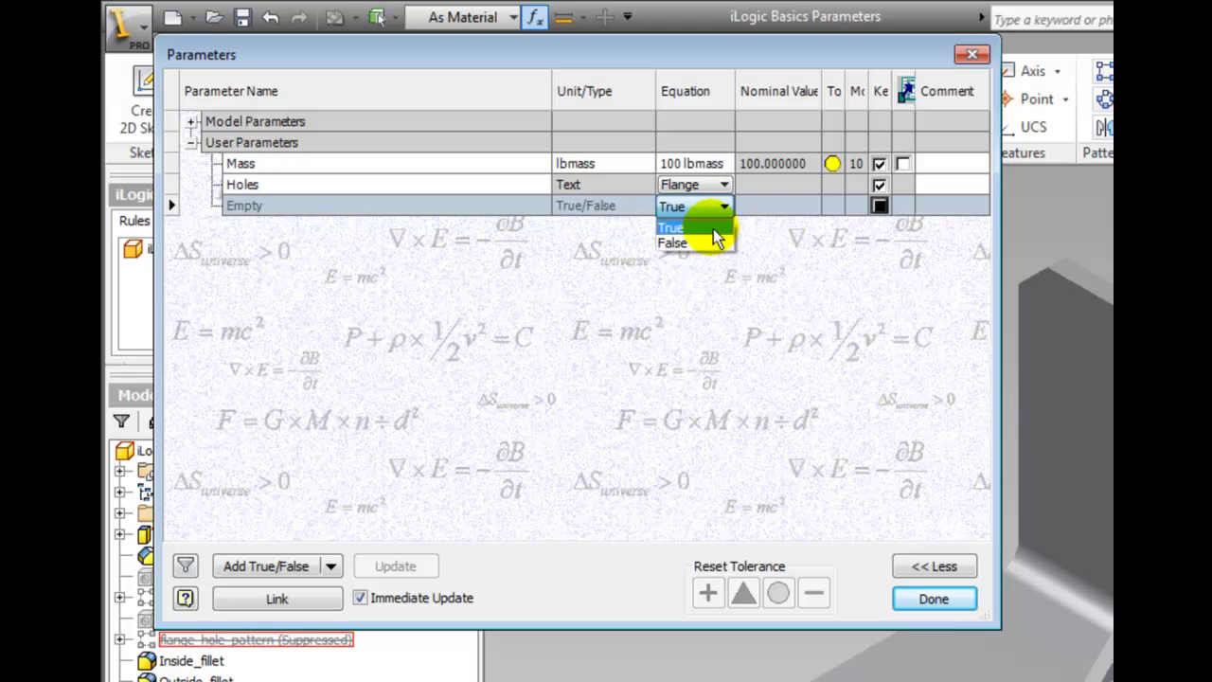
pyautogui.click(717, 235)
pyautogui.click(879, 205)
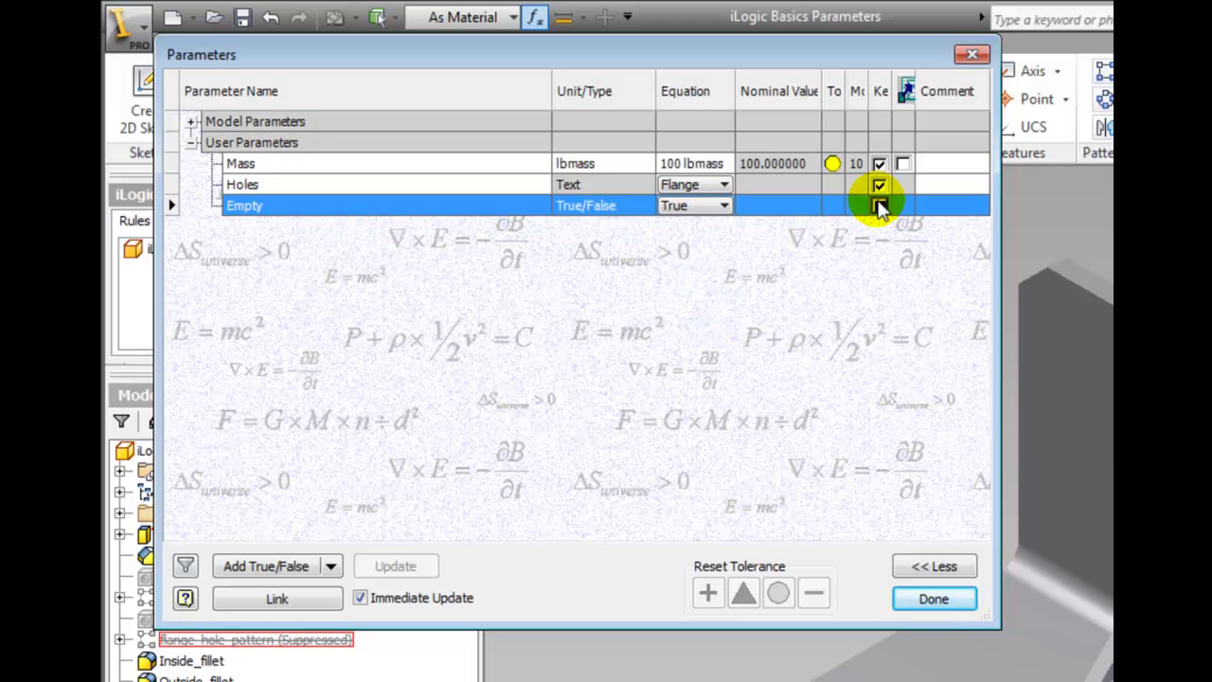
pyautogui.click(879, 205)
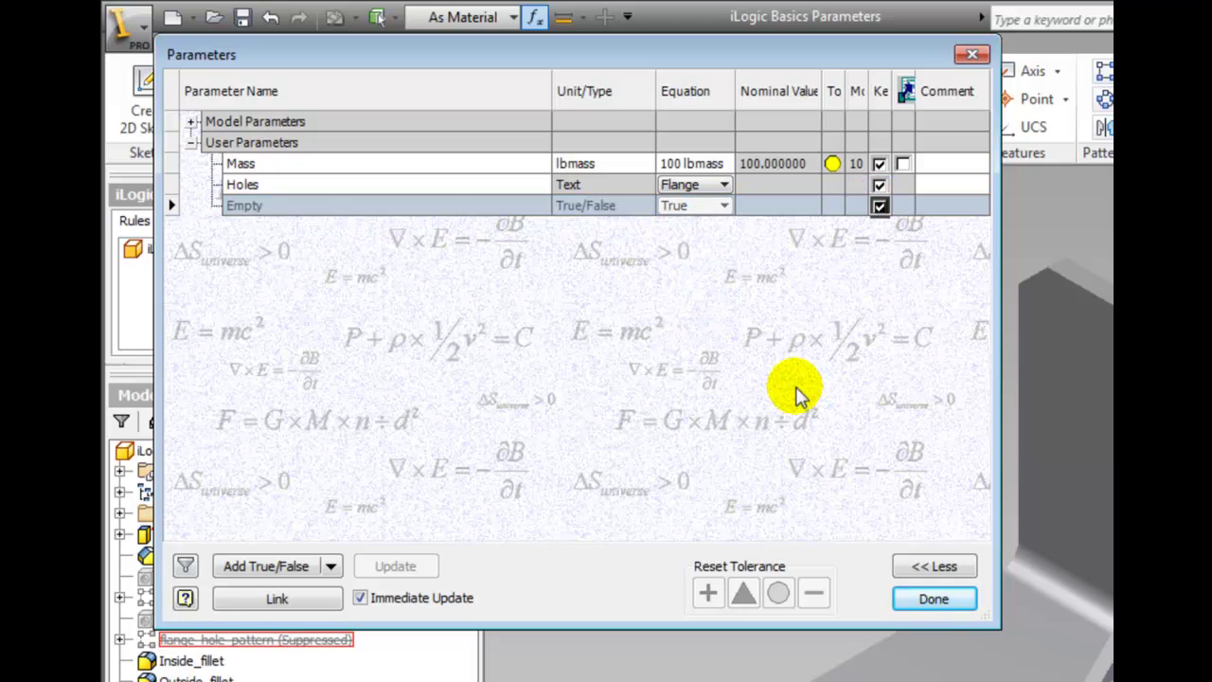
# - Close the Parameters dialog with Done to return to the bracket model
pyautogui.click(936, 600)
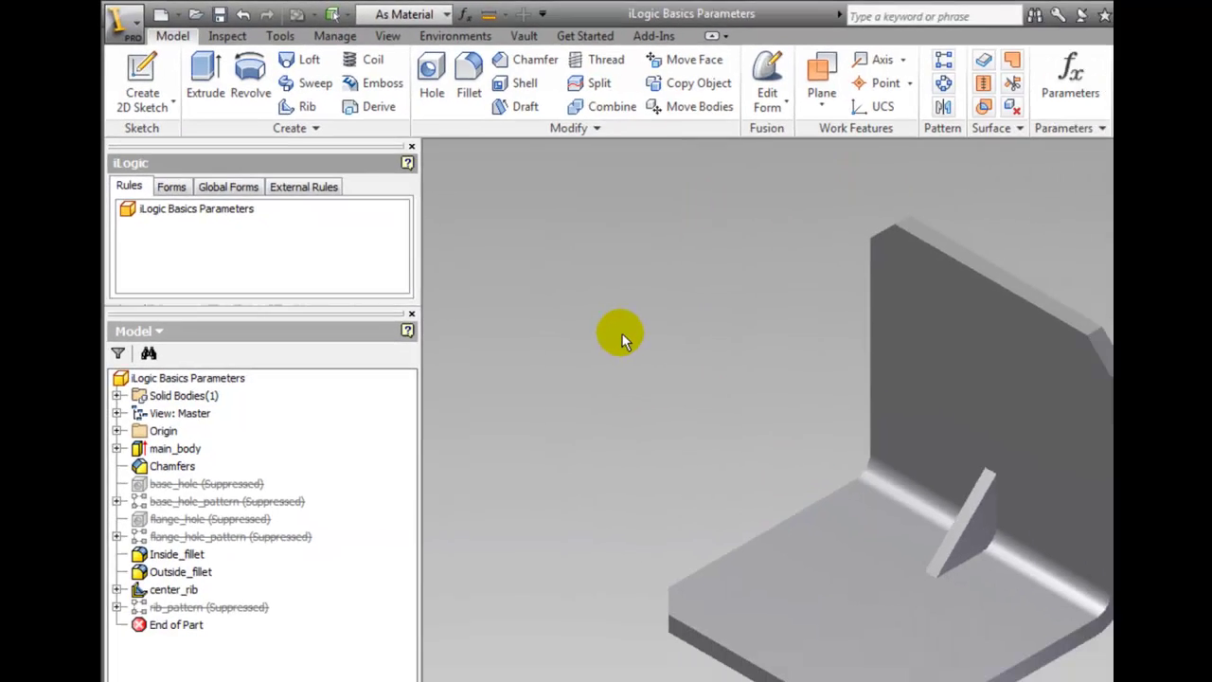